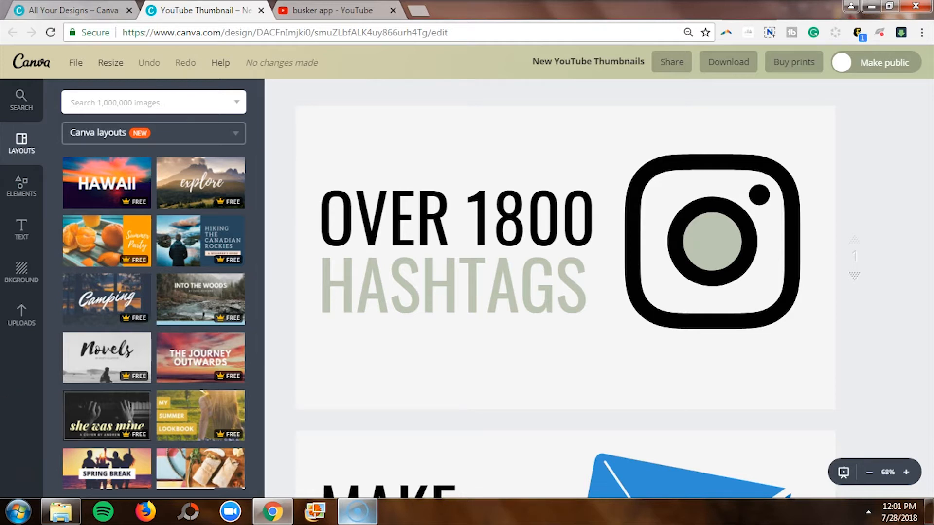
Examine the video thumbnails in the YouTube search results for "busker app" to compare their designs
key("ctrl+Tab")
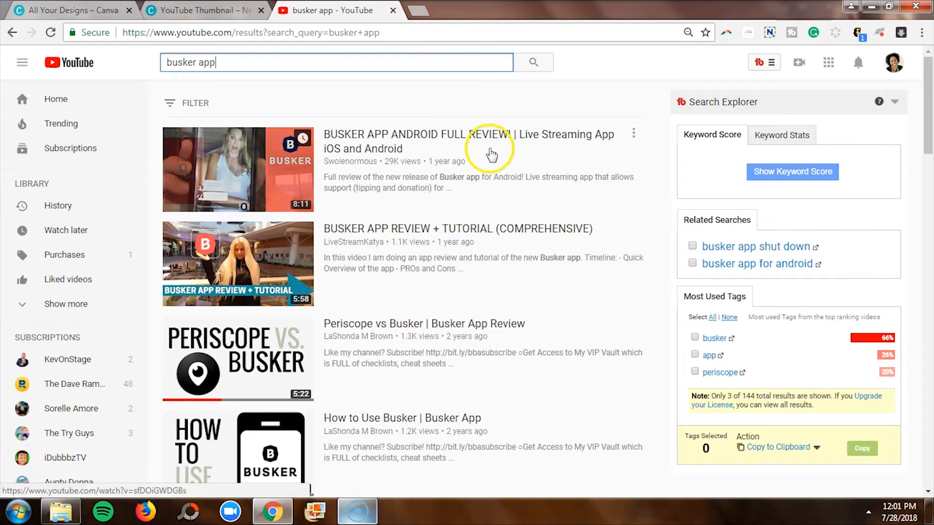
scroll(492, 151, "down", 5)
scroll(495, 154, "down", 20)
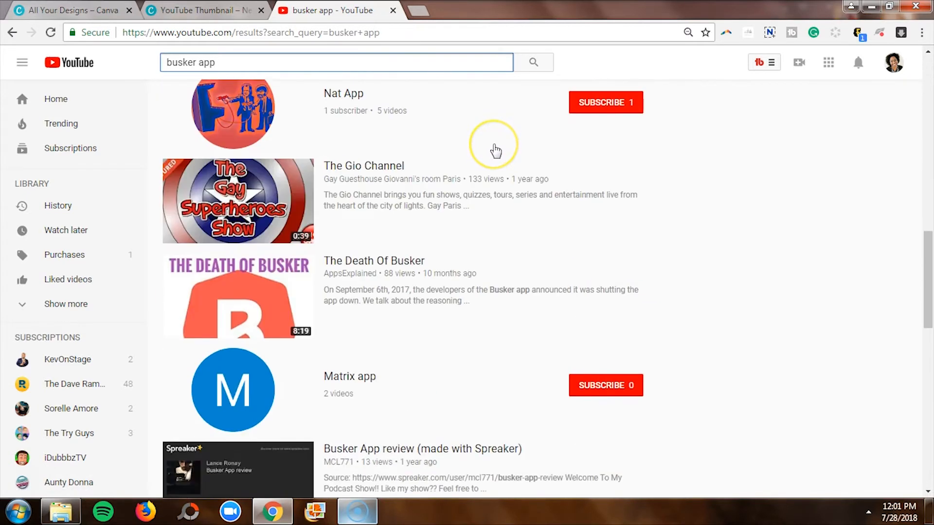
scroll(495, 150, "down", 15)
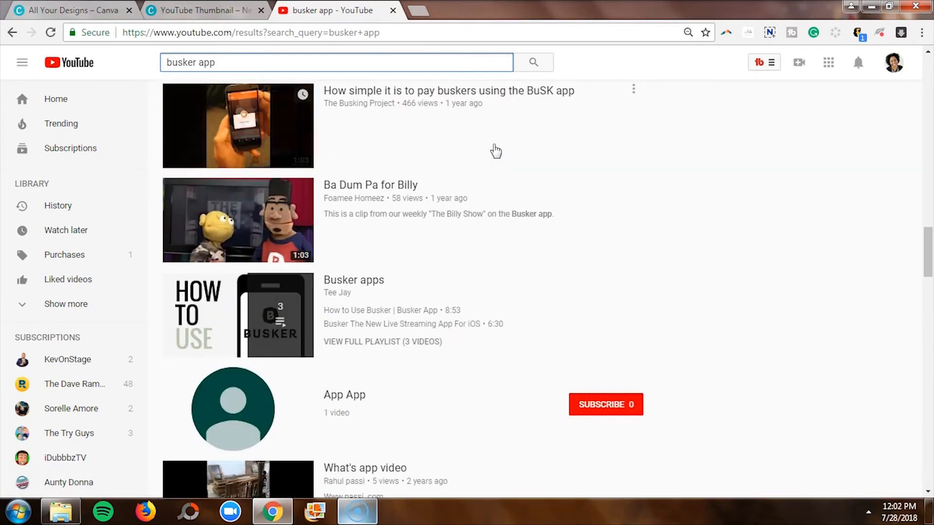
scroll(496, 150, "down", 20)
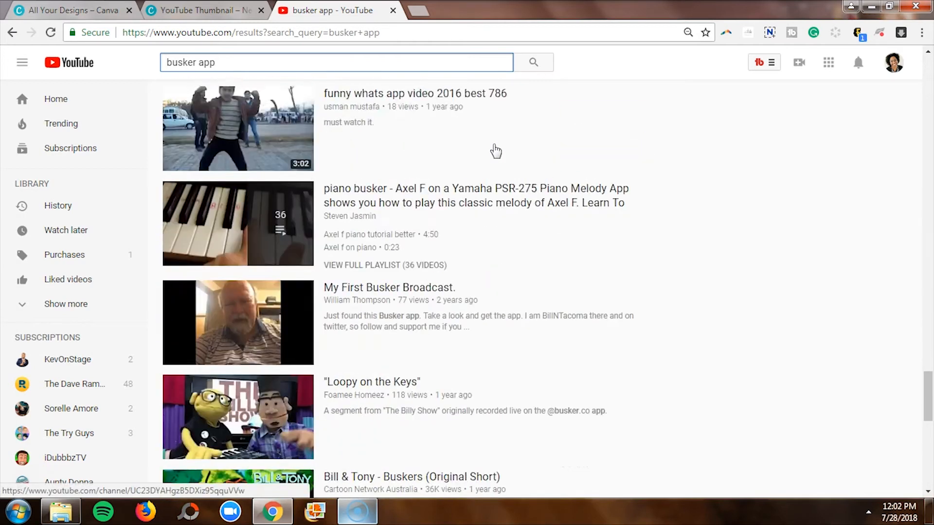
scroll(496, 151, "up", 20)
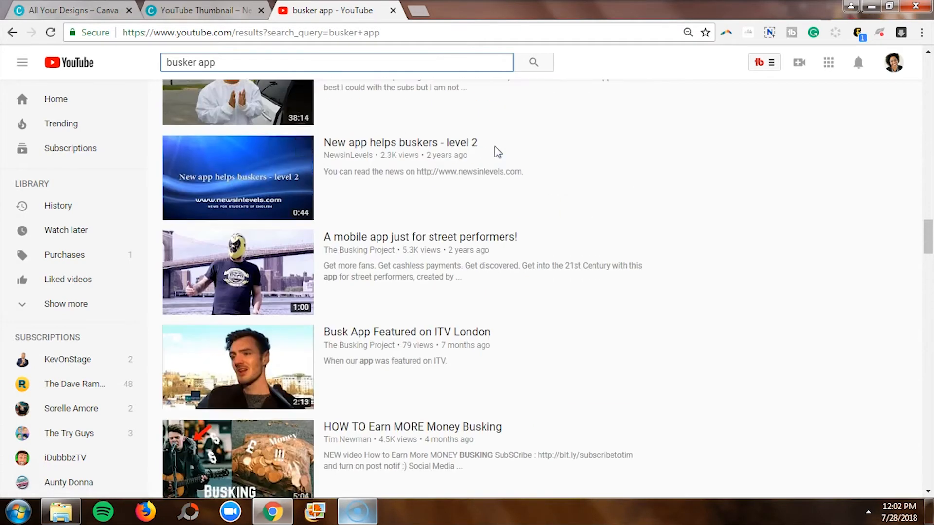
scroll(497, 153, "up", 20)
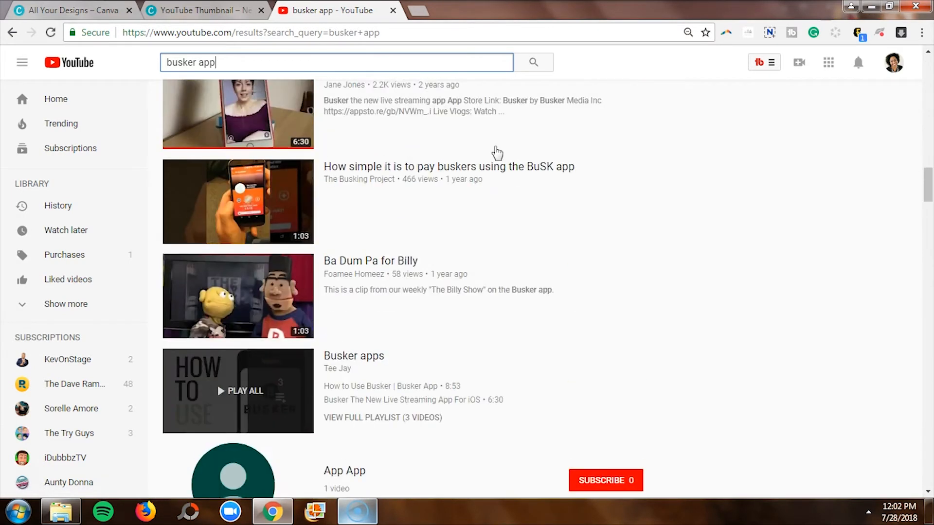
scroll(497, 153, "up", 20)
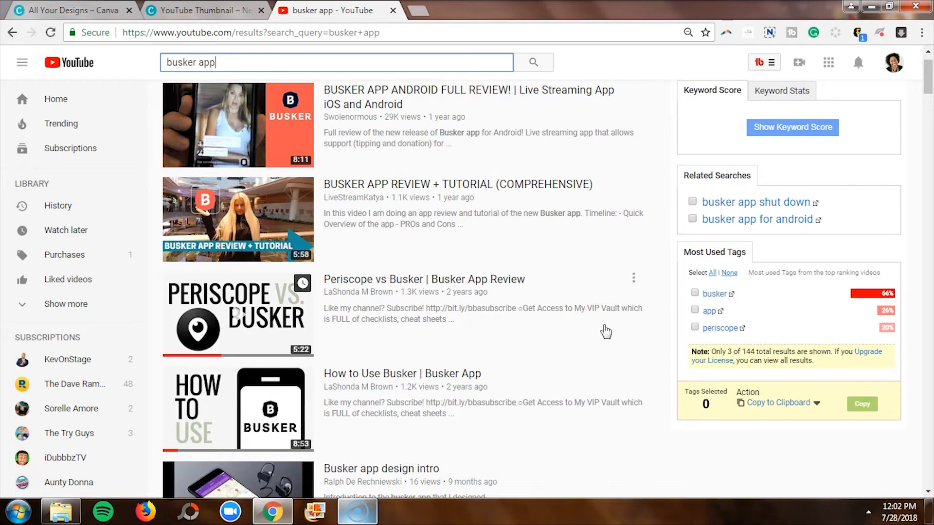
scroll(605, 332, "down", 13)
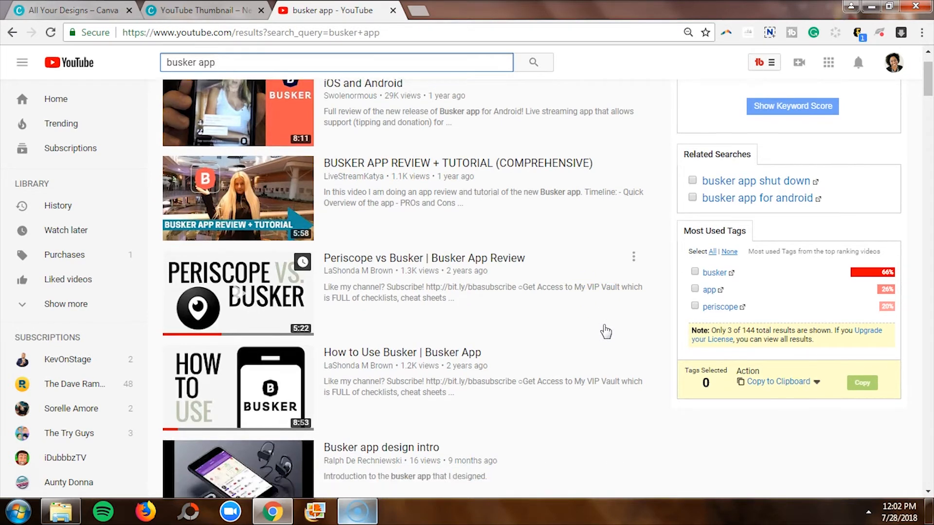
scroll(605, 332, "down", 19)
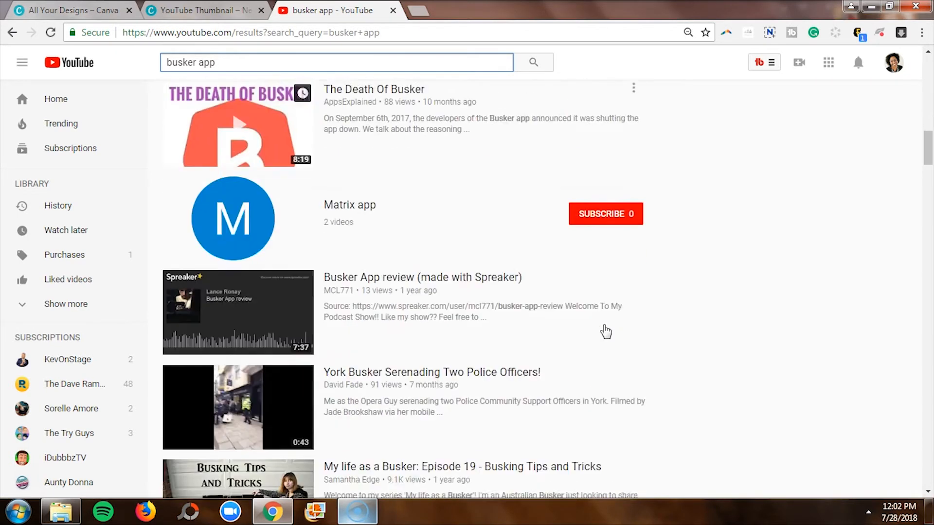
scroll(605, 332, "down", 18)
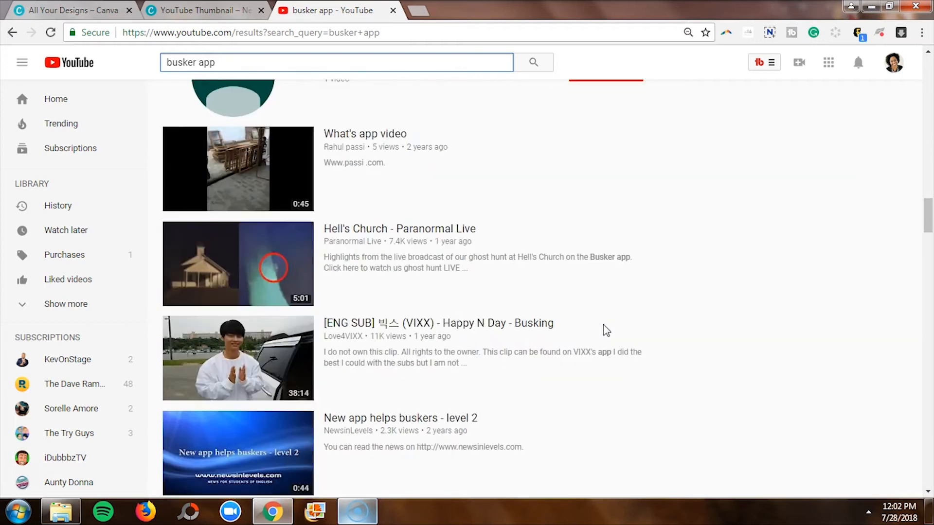
scroll(605, 332, "down", 7)
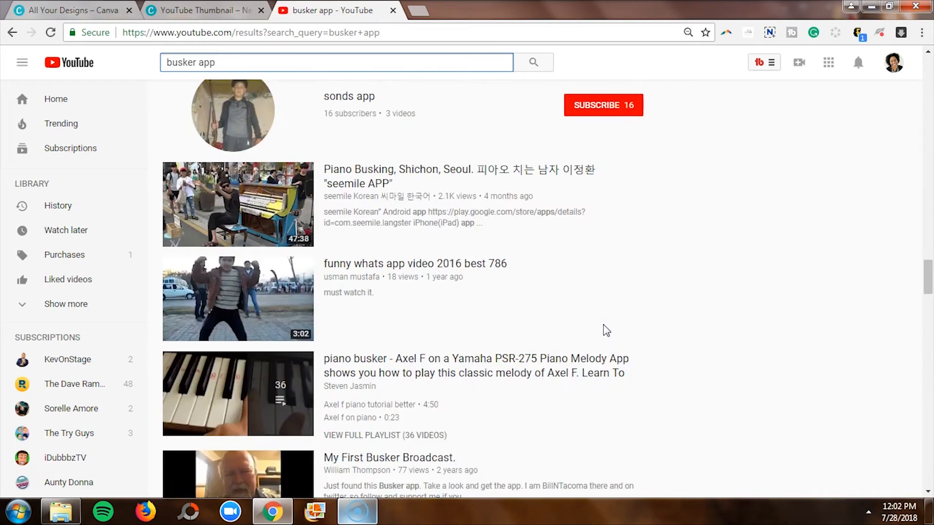
left_click(519, 220)
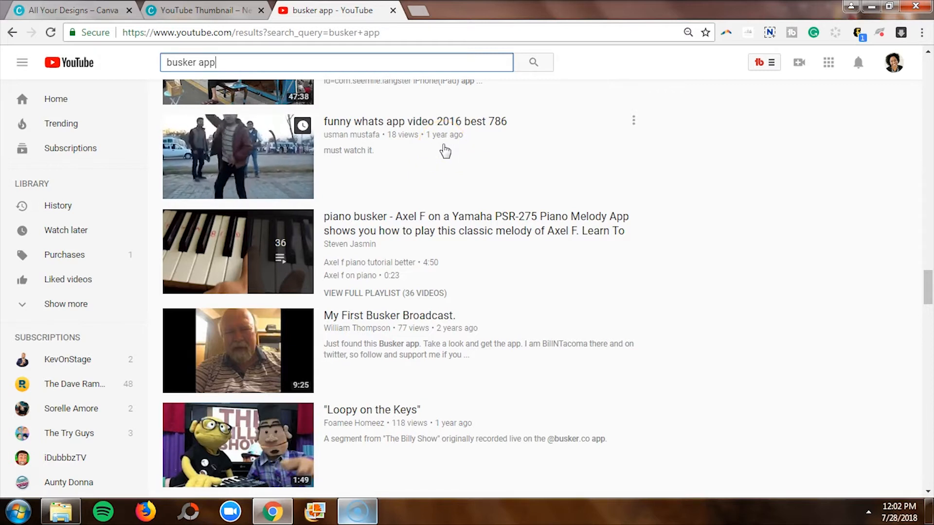
left_click(467, 184)
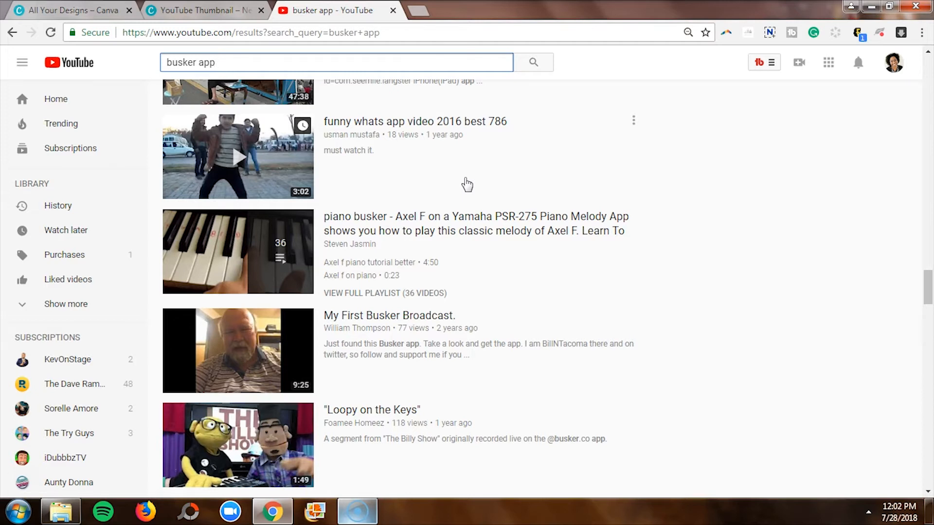
Switch to the New YouTube Thumbnails design in Canva and review its pages down to the Quotes for Instagram thumbnail
left_click(209, 11)
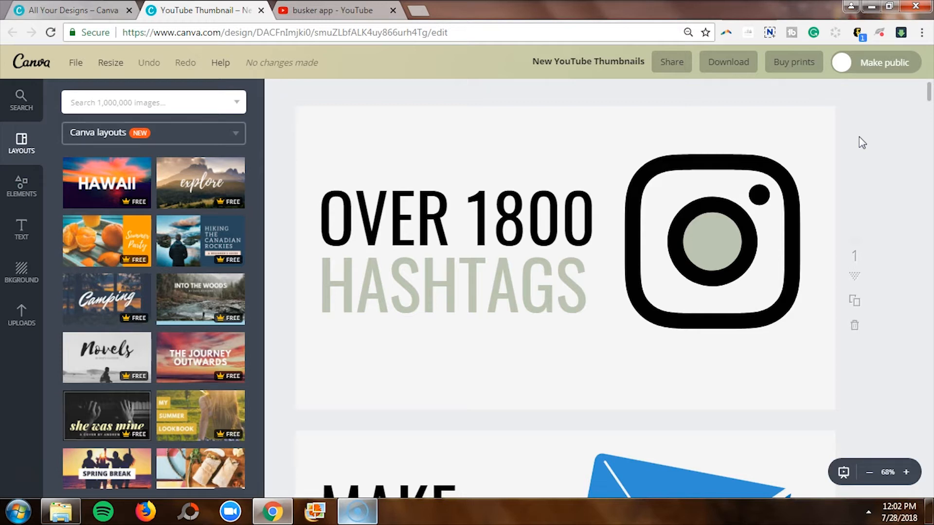
scroll(864, 146, "down", 8)
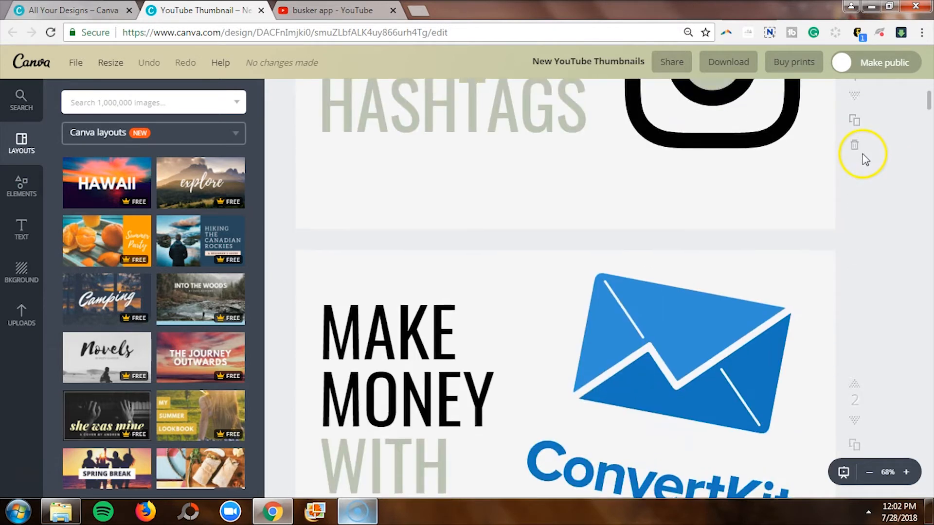
scroll(863, 160, "down", 5)
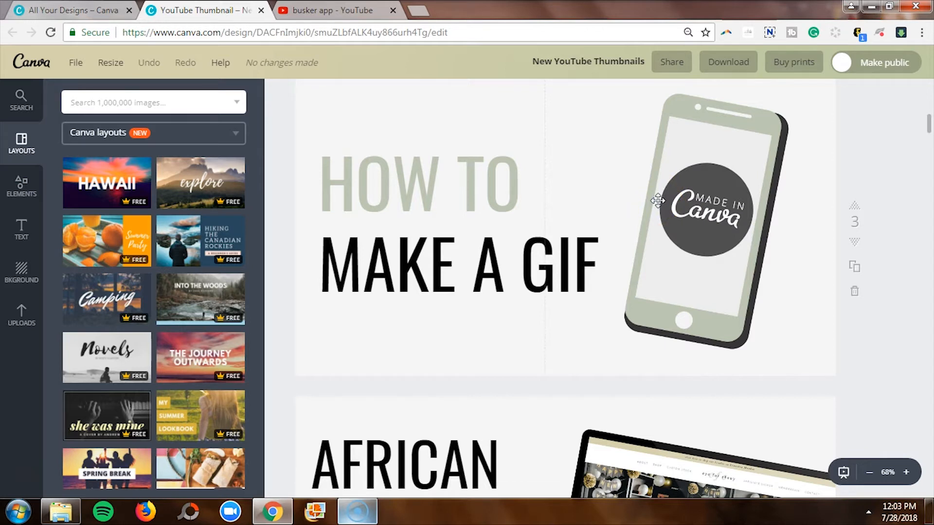
scroll(657, 200, "down", 10)
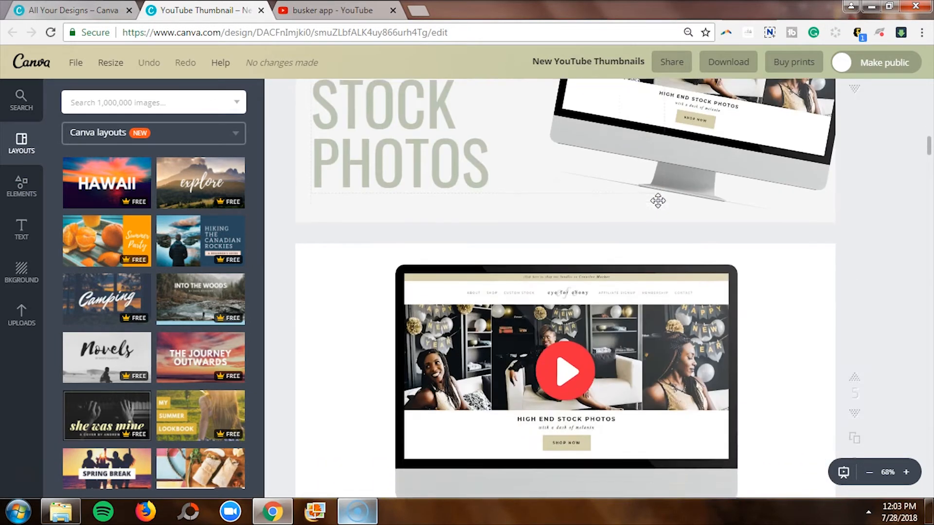
scroll(658, 200, "down", 10)
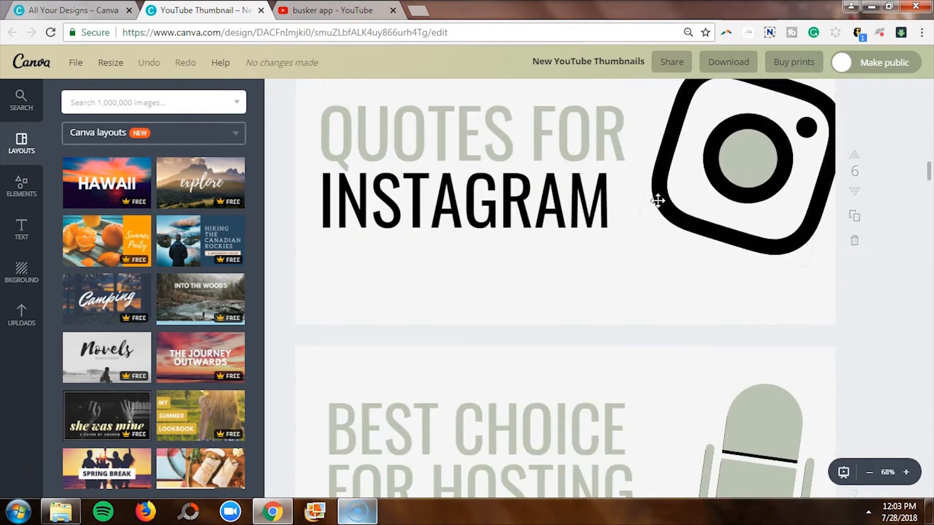
scroll(657, 200, "up", 1)
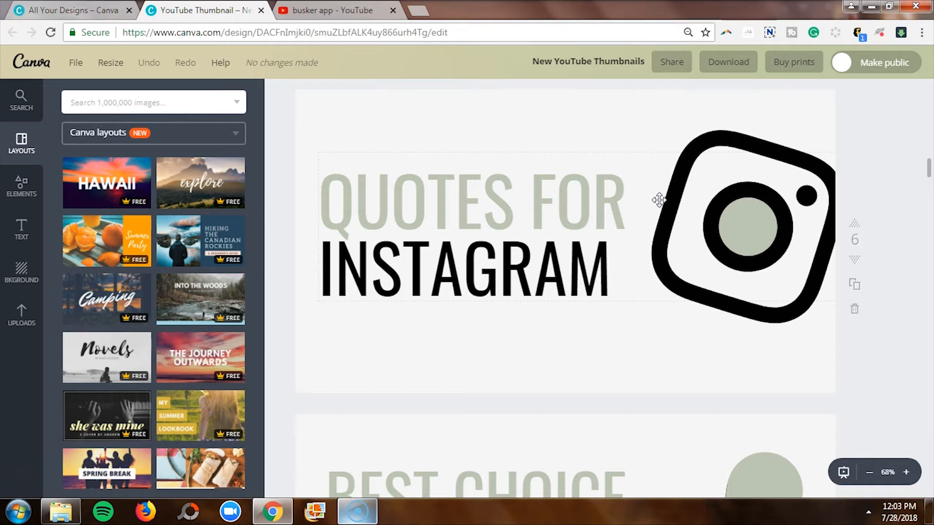
Create a new YouTube Thumbnail design from the full list of Canva design types
left_click(107, 10)
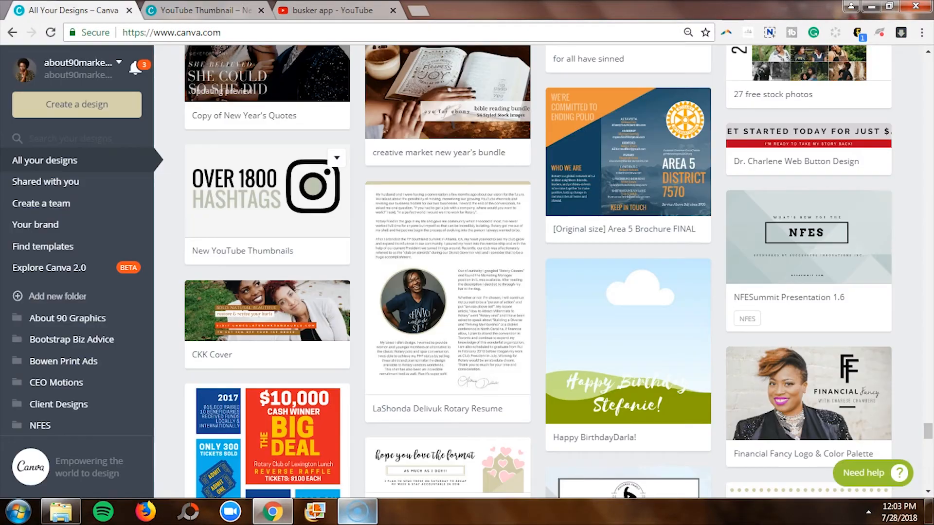
scroll(551, 218, "down", 15)
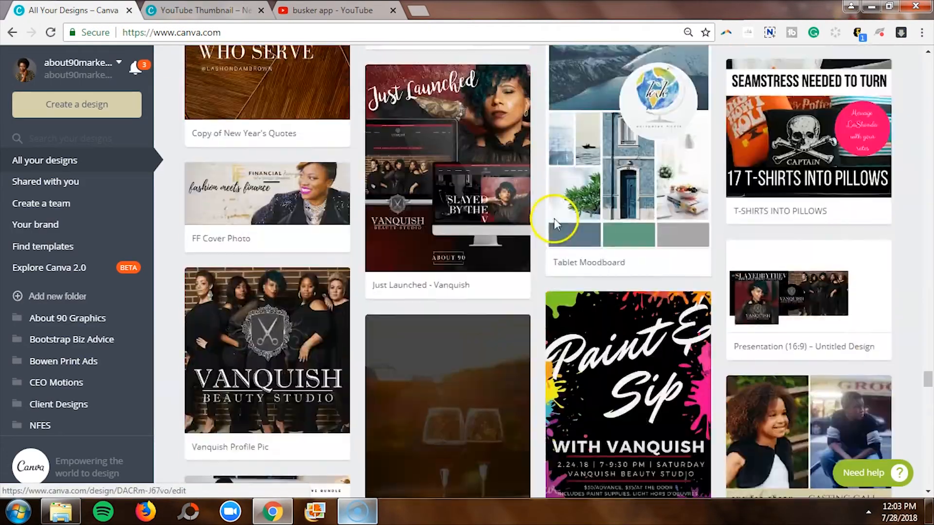
scroll(554, 214, "up", 20)
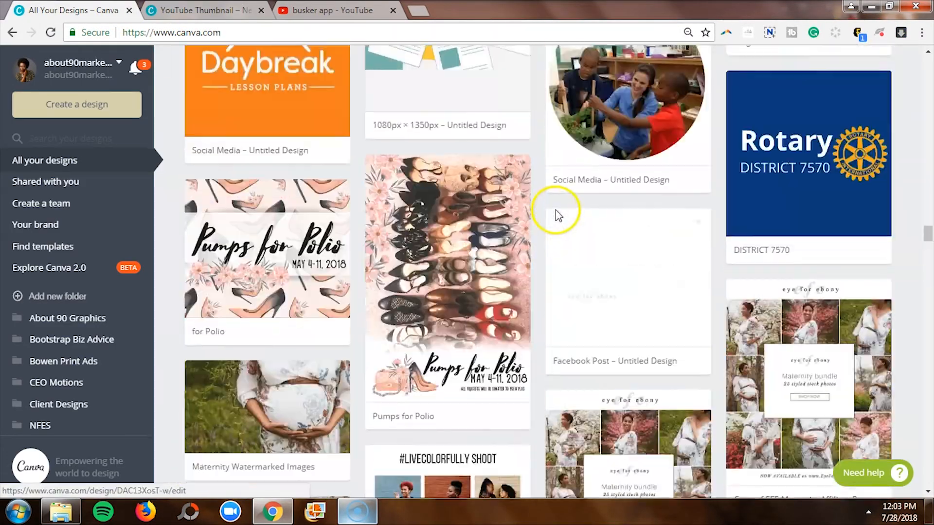
scroll(554, 205, "up", 20)
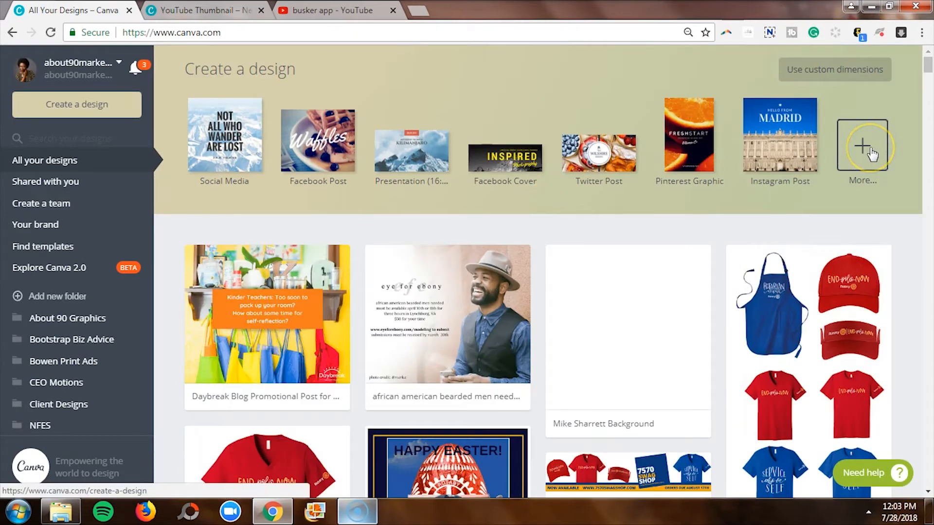
left_click(870, 152)
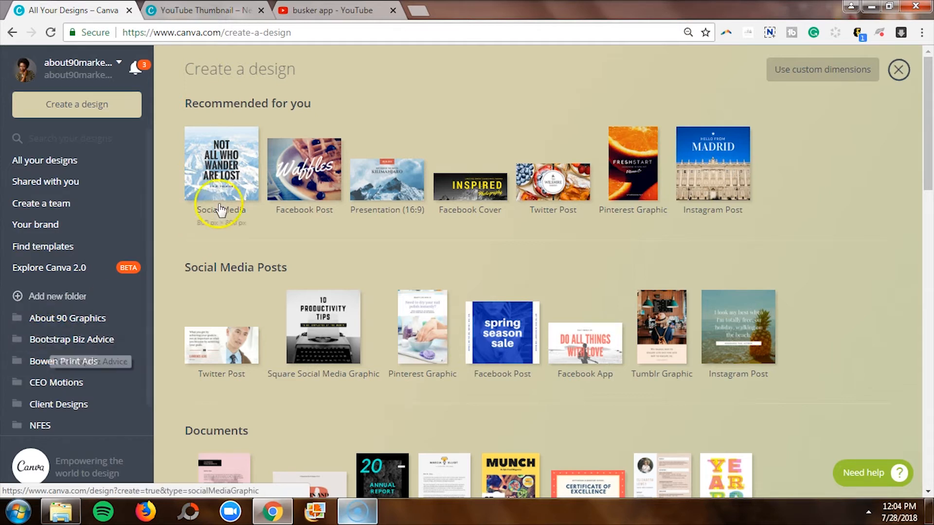
left_click(284, 98)
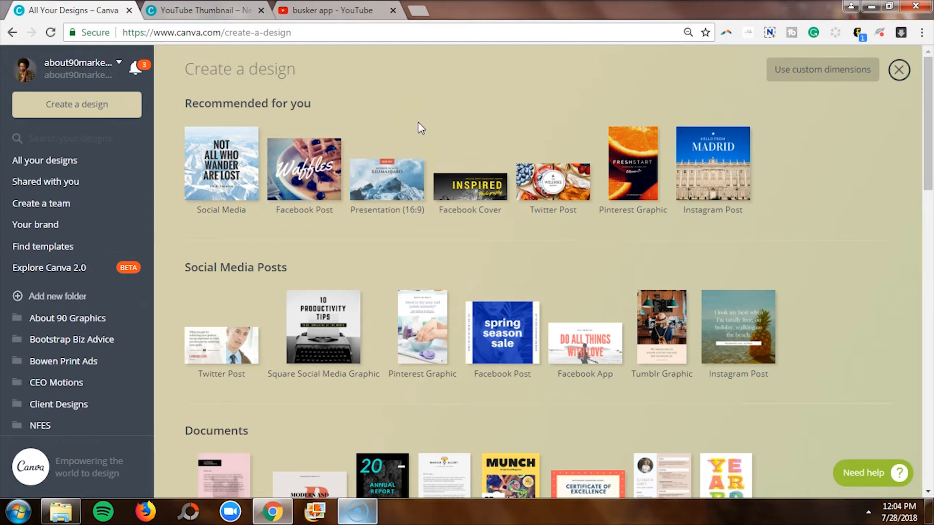
scroll(418, 122, "down", 1)
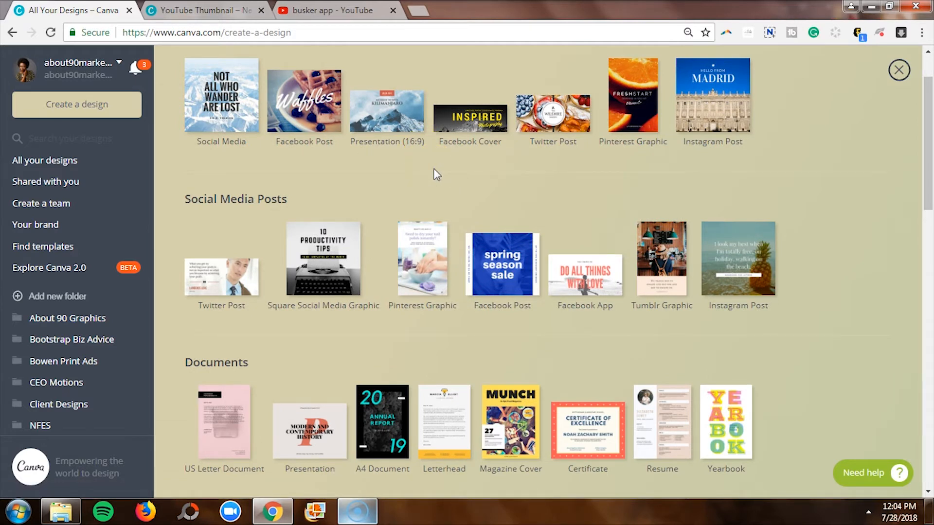
scroll(434, 168, "down", 10)
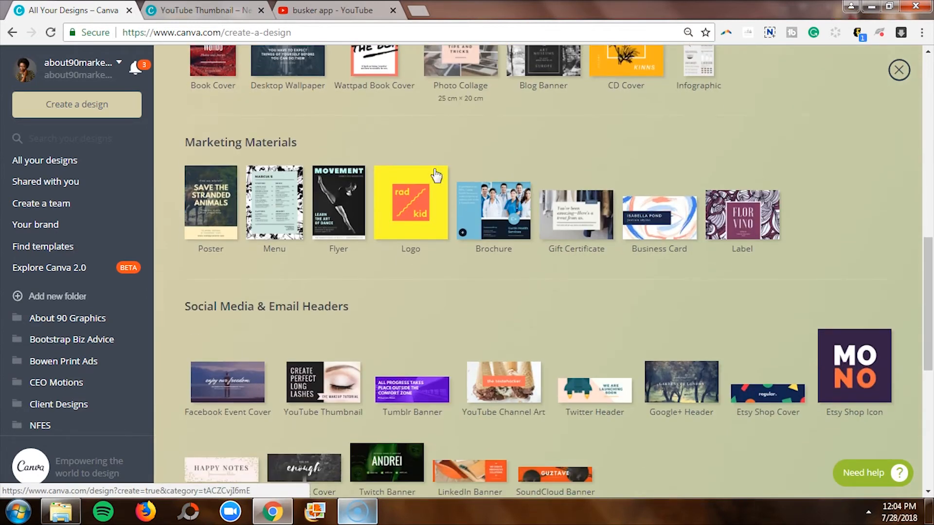
scroll(437, 175, "down", 1)
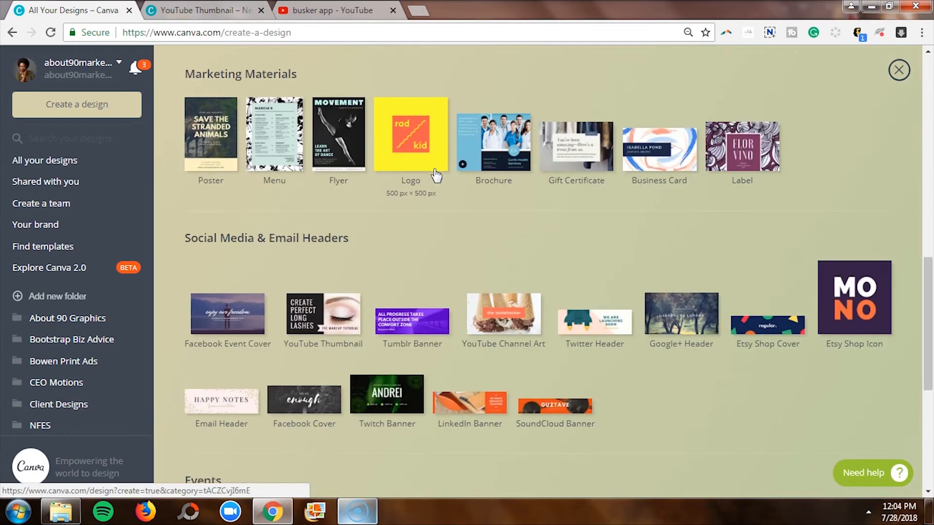
left_click(346, 314)
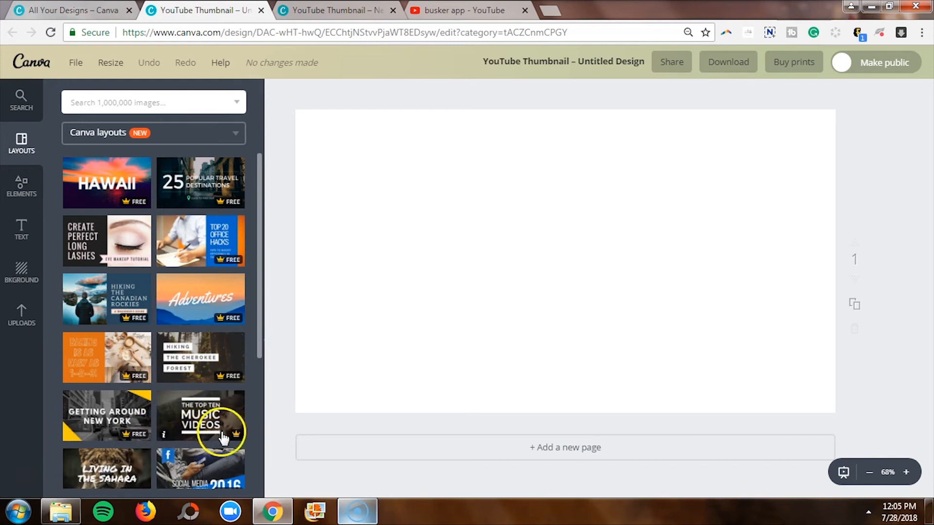
Apply the "The Top Ten Music Videos" layout to the blank page and open its word MUSIC for editing
left_click(165, 407)
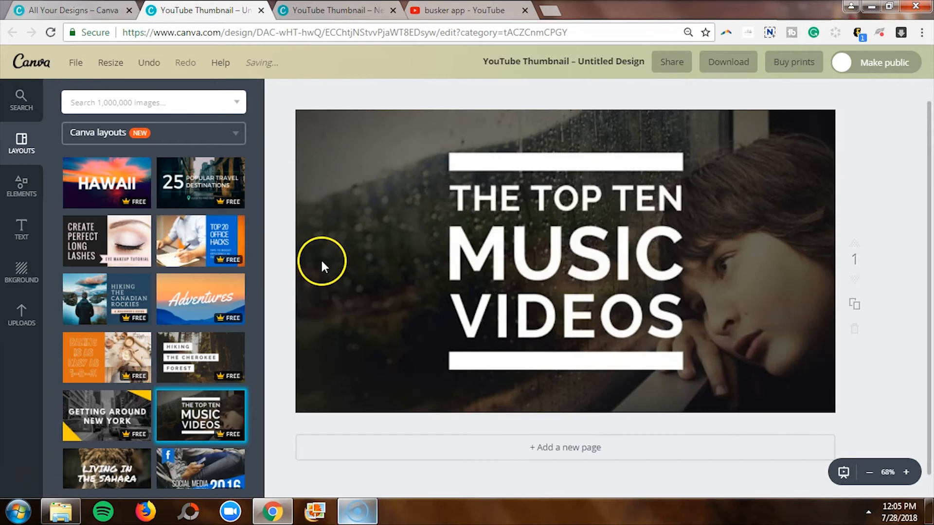
double_click(478, 233)
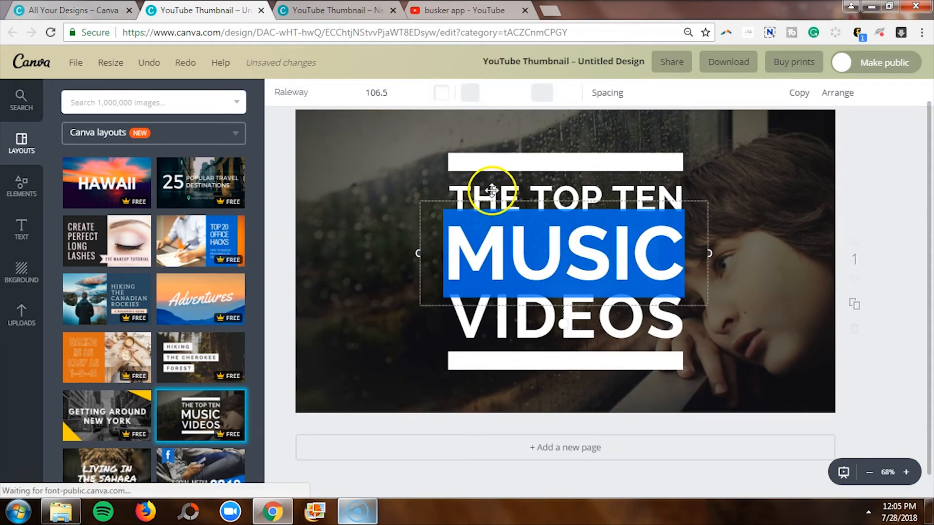
left_click(903, 171)
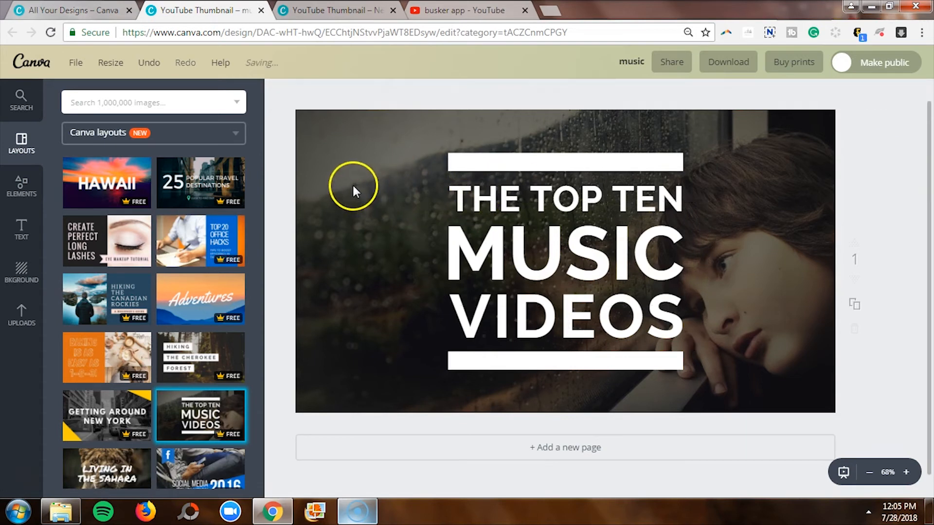
Shift the layout's background photo around, return it to cover the page, and delete the photo from its frame
left_click_drag(369, 225, 431, 313)
left_click(360, 145)
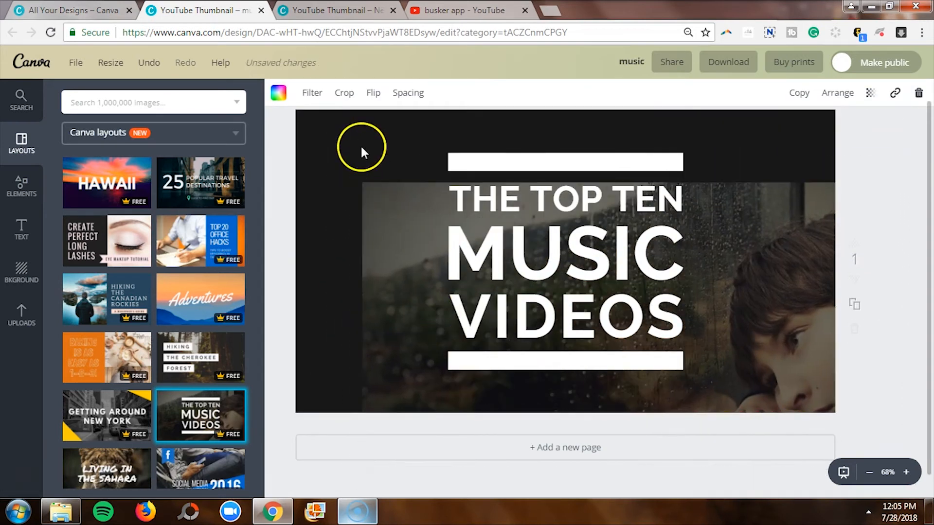
left_click_drag(413, 256, 351, 199)
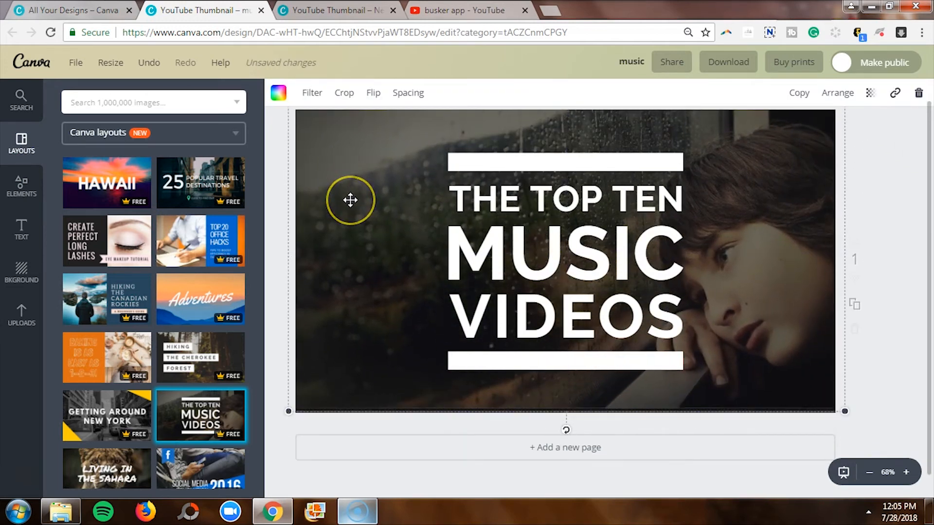
key("Delete")
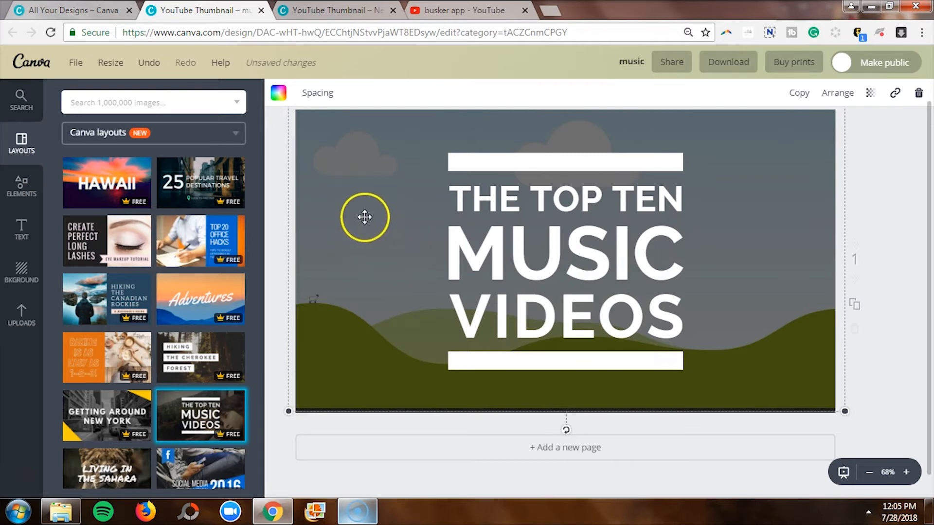
Look through the uploaded images and the Canva layouts, and add a blank second page to the music design
left_click(22, 325)
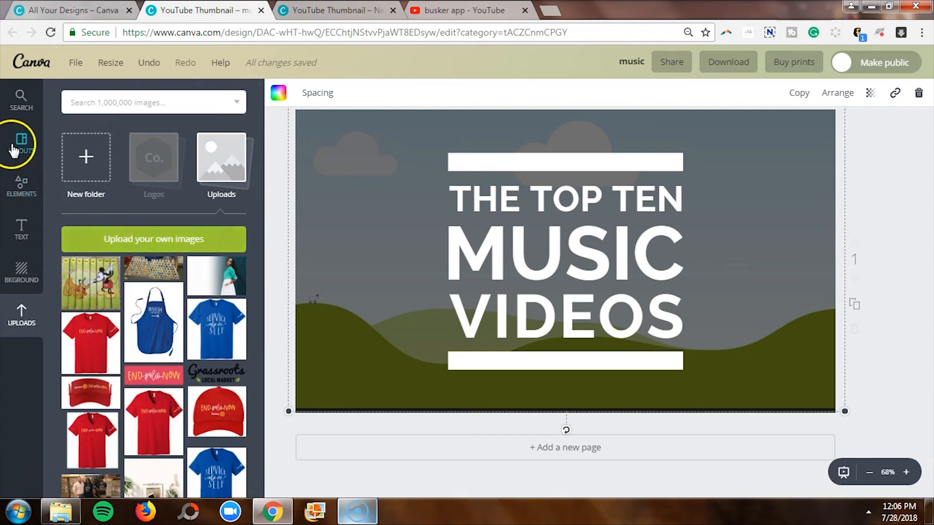
left_click(21, 142)
scroll(172, 228, "down", 10)
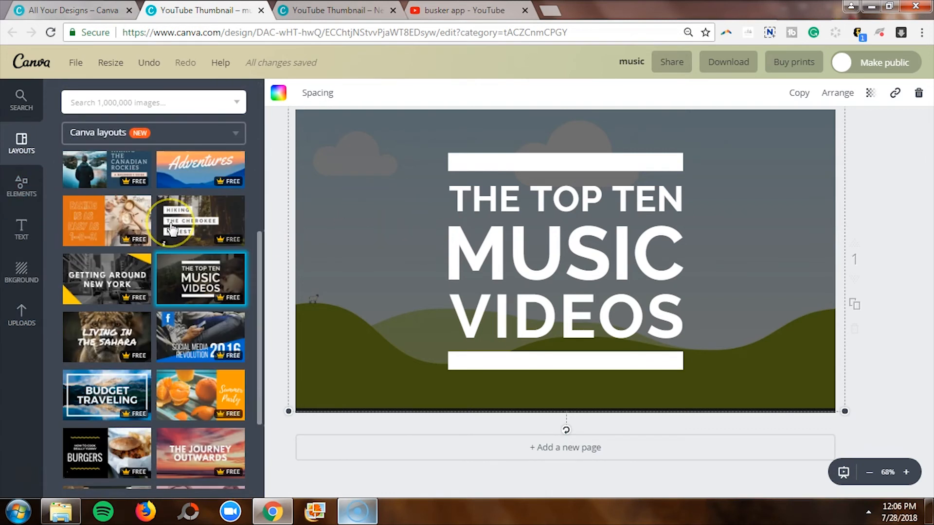
scroll(172, 227, "down", 6)
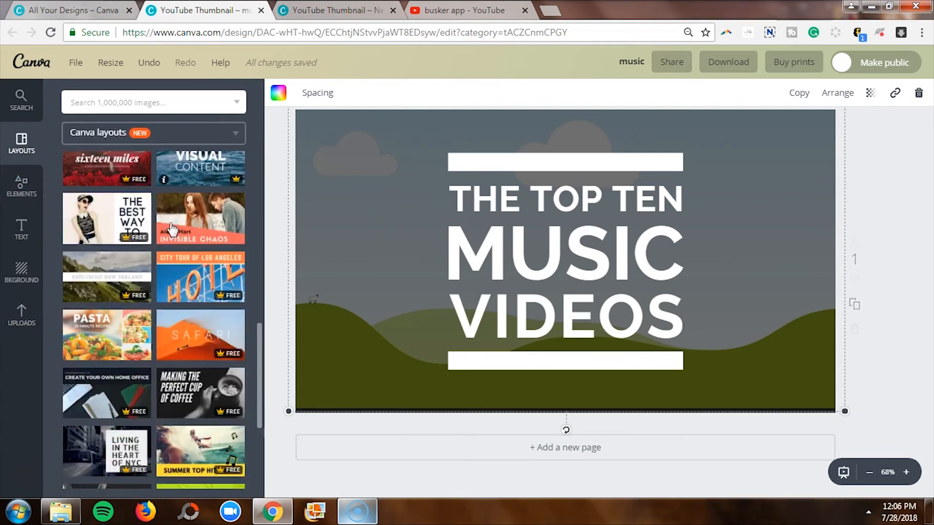
left_click(413, 450)
left_click(398, 275)
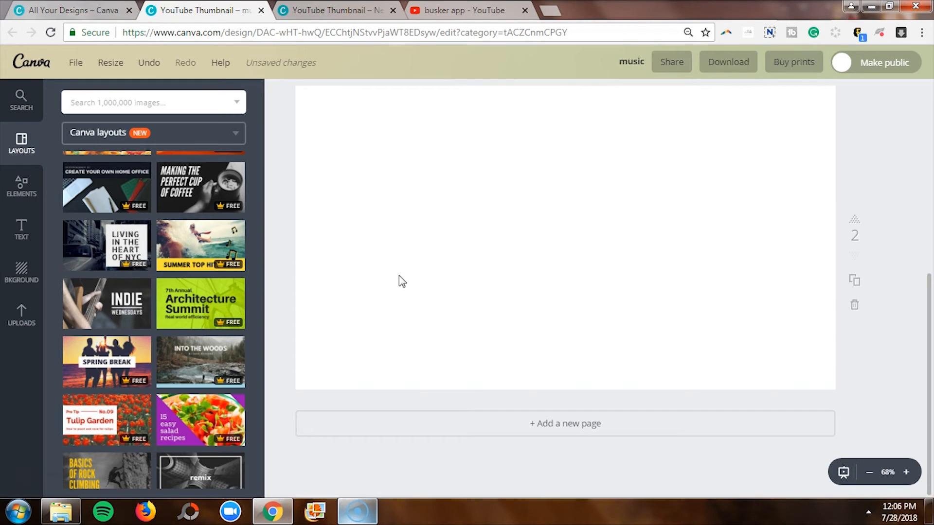
left_click(397, 247)
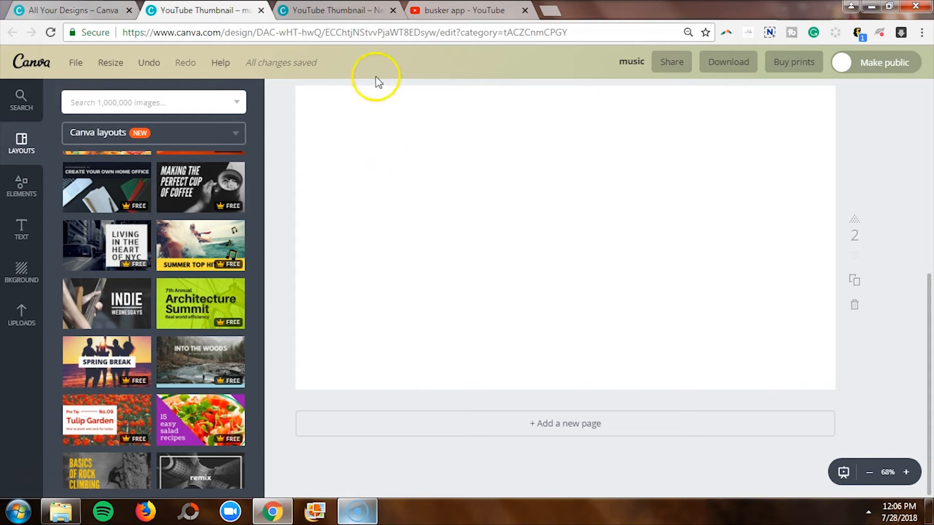
Switch to the New YouTube Thumbnails design and review its pages from Quotes for Instagram down to Striking Visual Branding
left_click(361, 10)
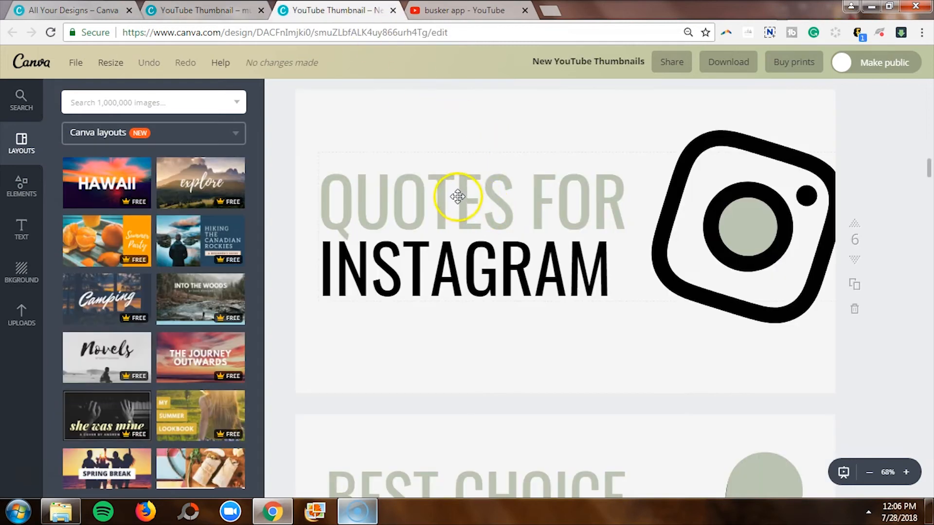
scroll(456, 195, "down", 15)
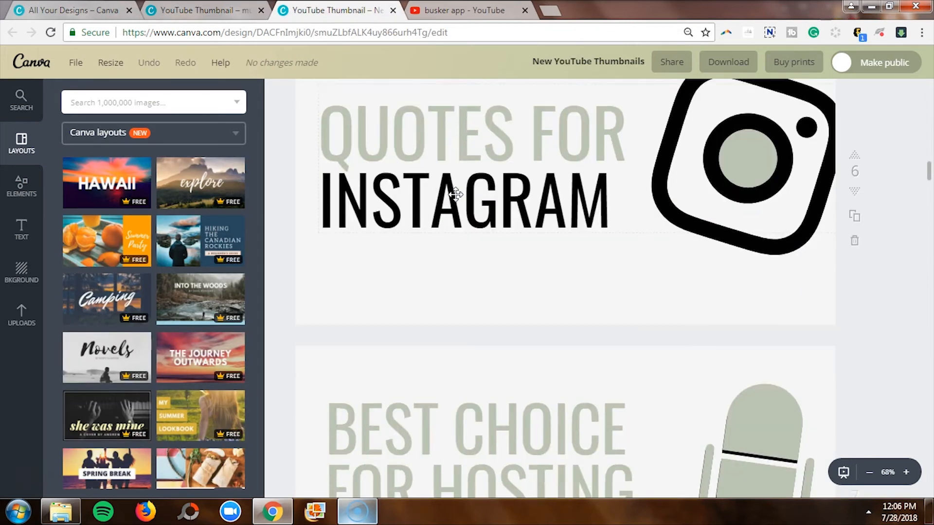
scroll(456, 194, "down", 20)
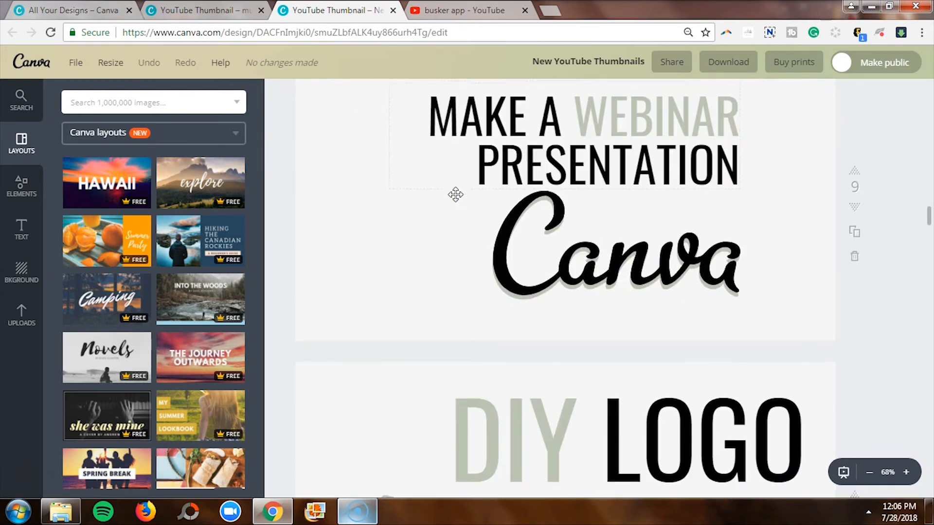
scroll(456, 195, "down", 20)
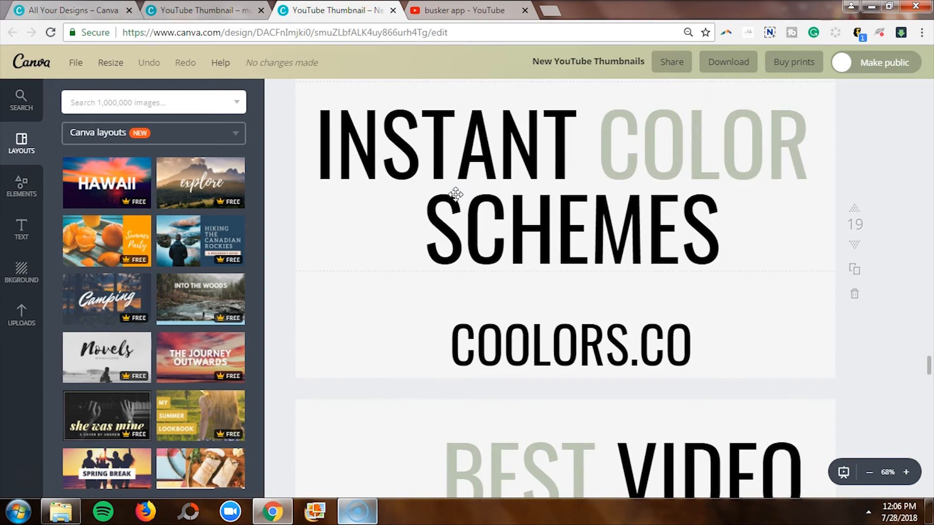
scroll(456, 194, "down", 15)
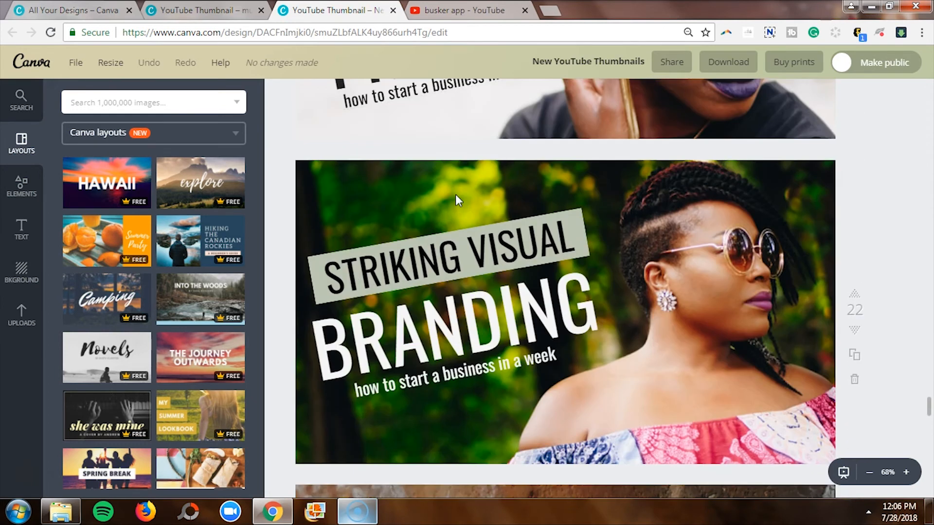
scroll(455, 194, "down", 2)
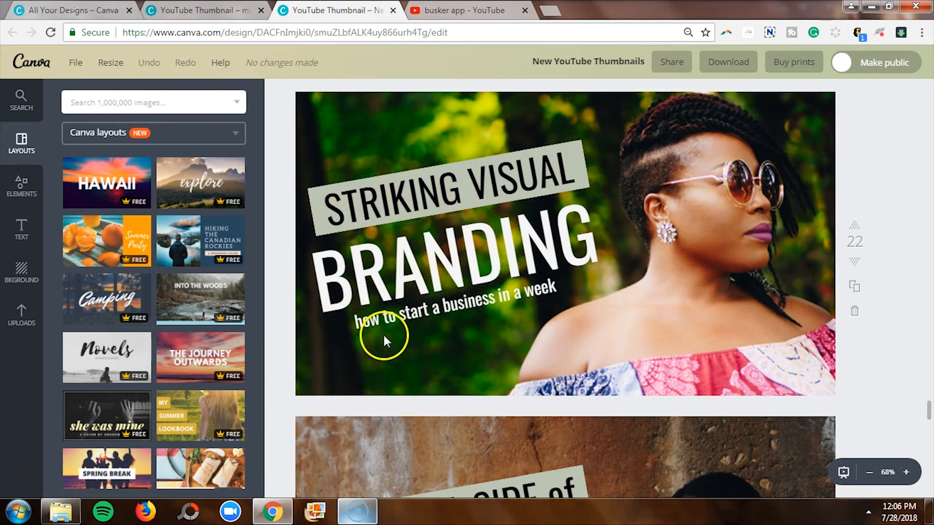
Compare the pages between Best Video Call Software and Biz Tools for Solopreneurs, ending at the Passion vs Profit thumbnail
scroll(497, 340, "up", 12)
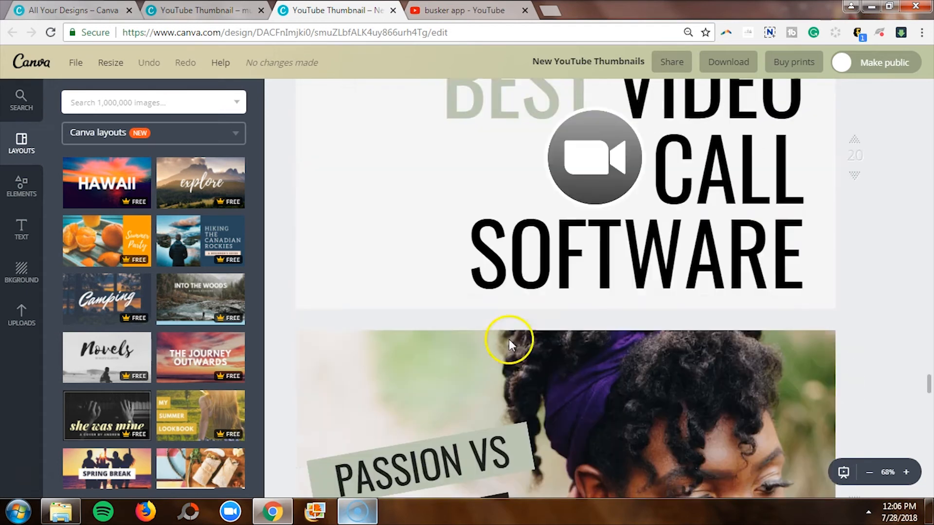
scroll(508, 336, "up", 2)
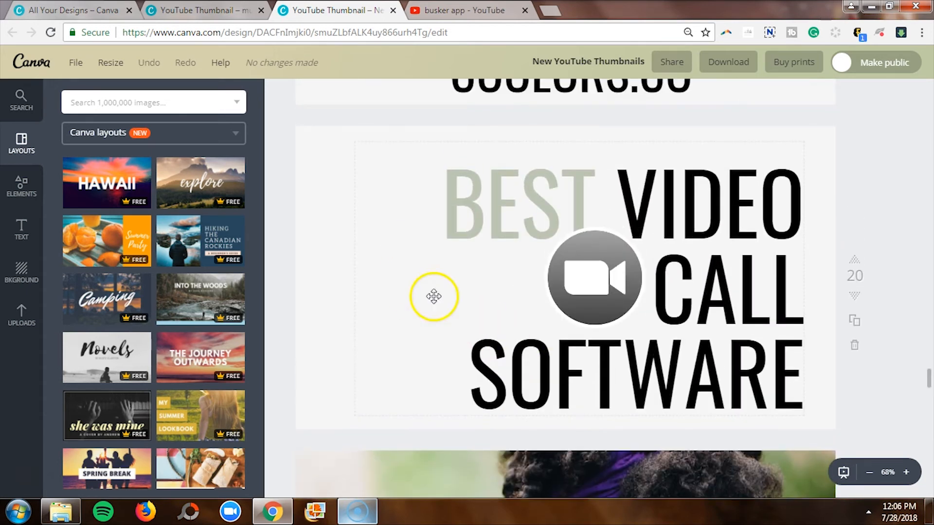
scroll(380, 262, "down", 5)
scroll(380, 263, "down", 3)
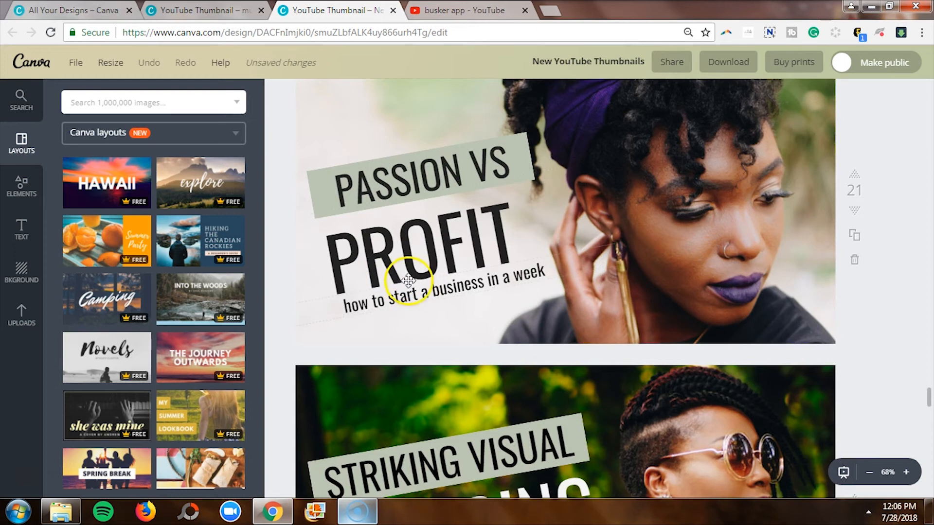
scroll(406, 281, "down", 12)
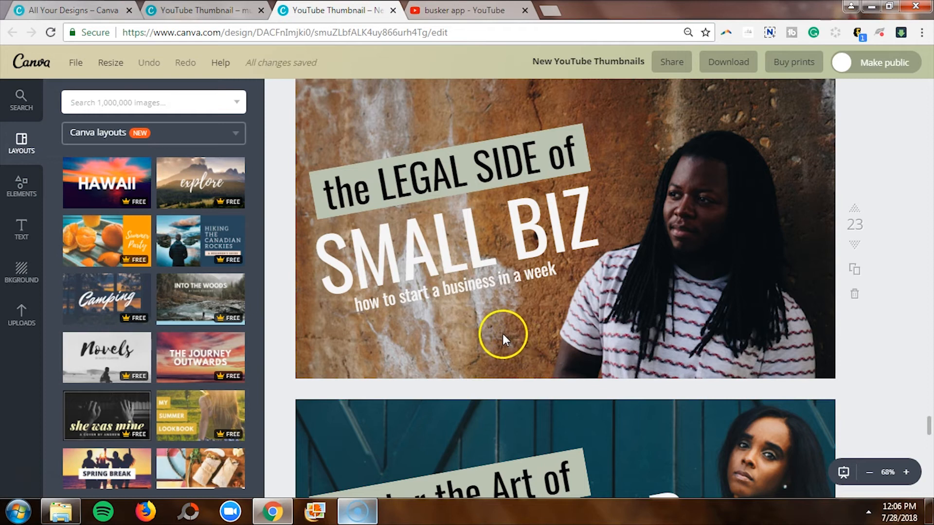
scroll(500, 327, "down", 10)
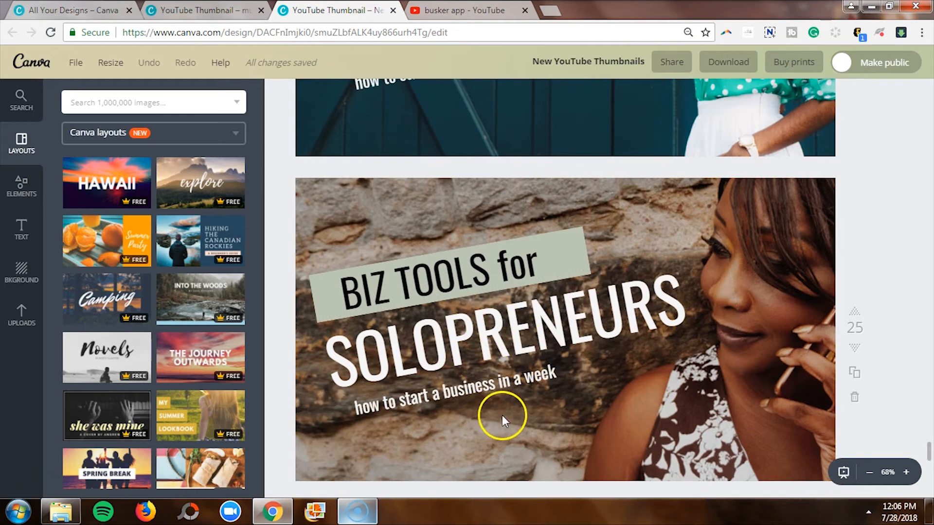
scroll(502, 414, "up", 15)
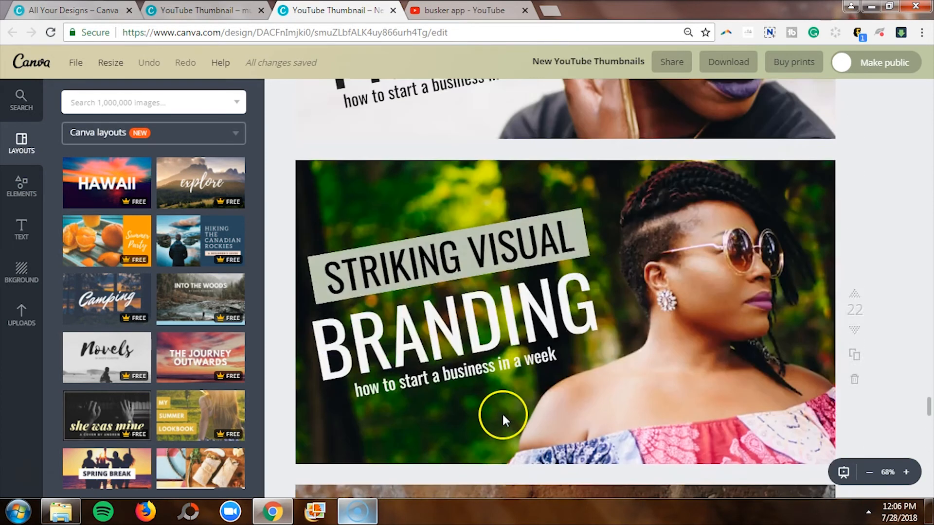
scroll(502, 412, "up", 8)
scroll(502, 412, "down", 4)
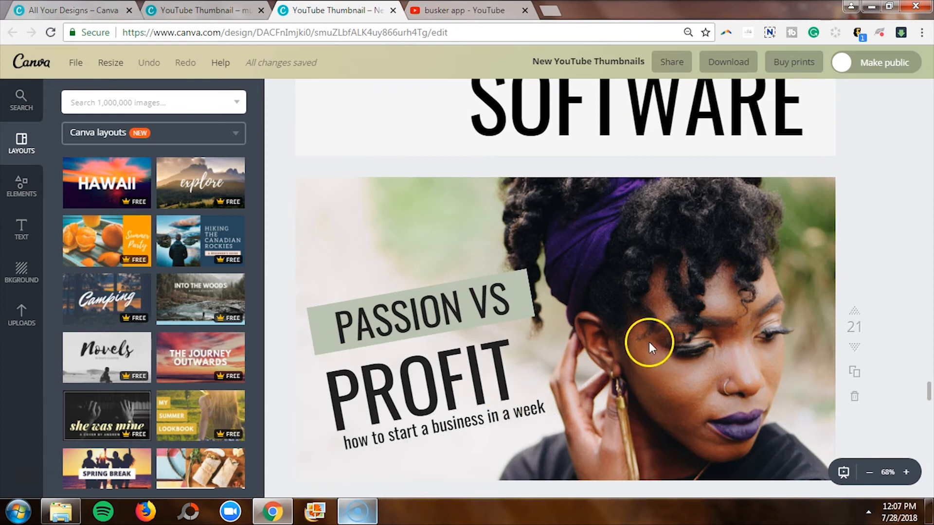
Duplicate the Passion vs Profit page, delete the copy's background photo, and open its PASSION VS text for editing
left_click(856, 373)
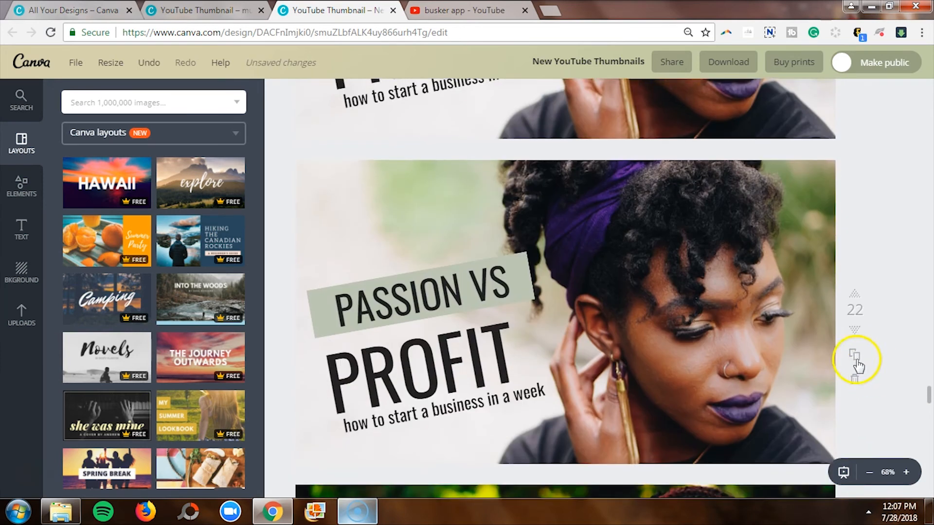
left_click(644, 259)
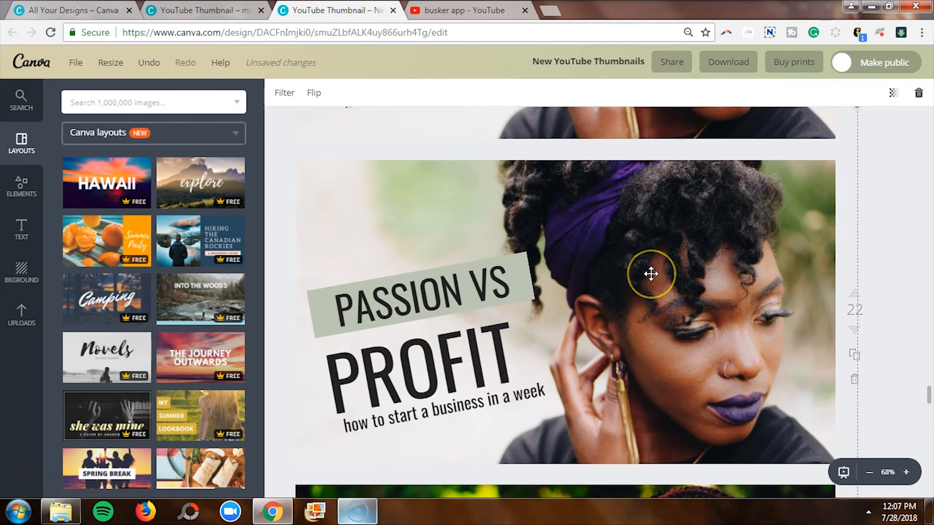
key("Delete")
left_click(438, 265)
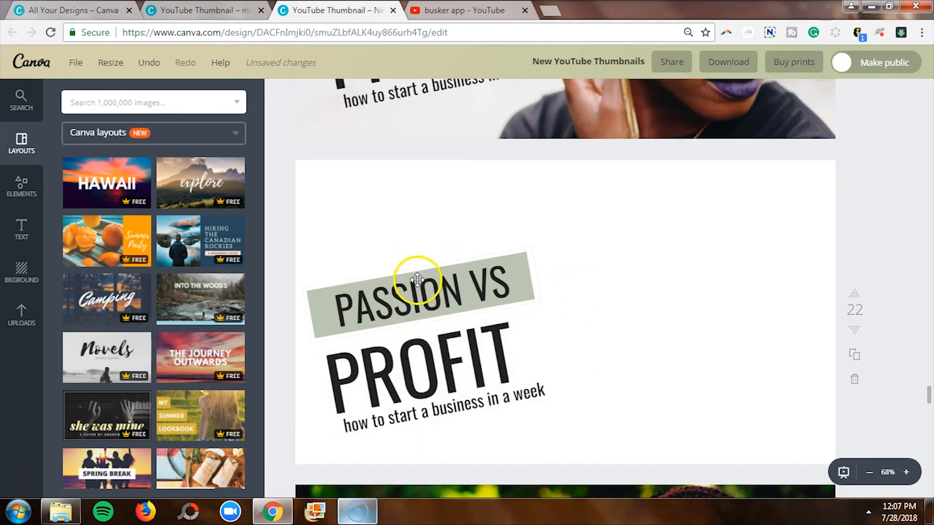
left_click(415, 297)
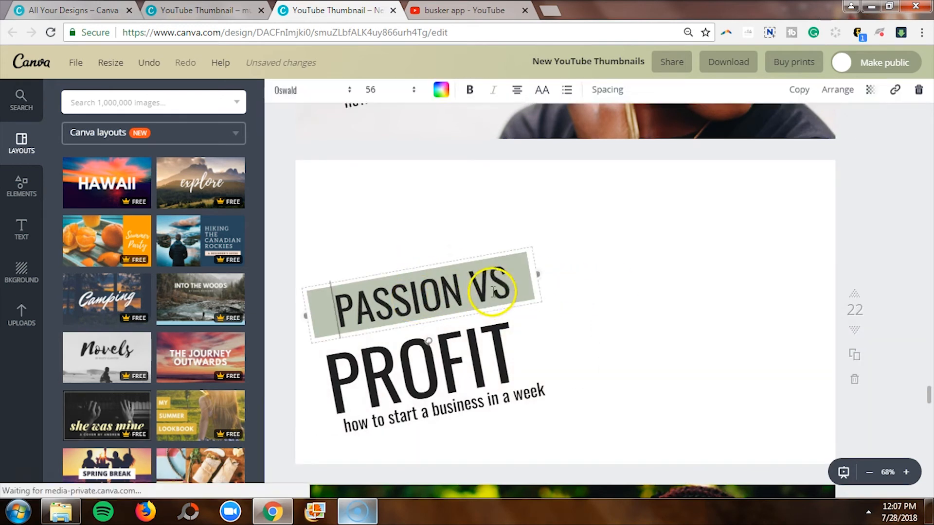
left_click(865, 209)
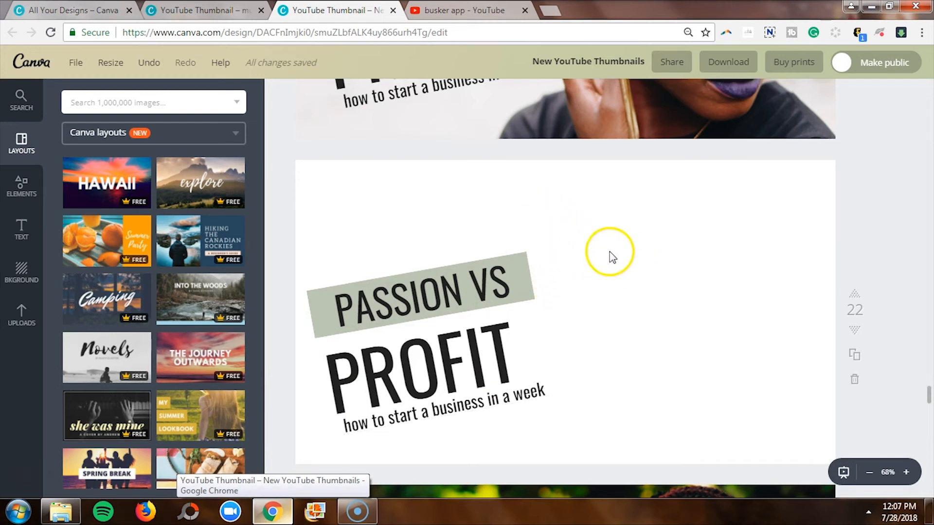
Group the three text elements on the copied page and move the group to the page's upper-right area
left_click_drag(575, 183, 276, 461)
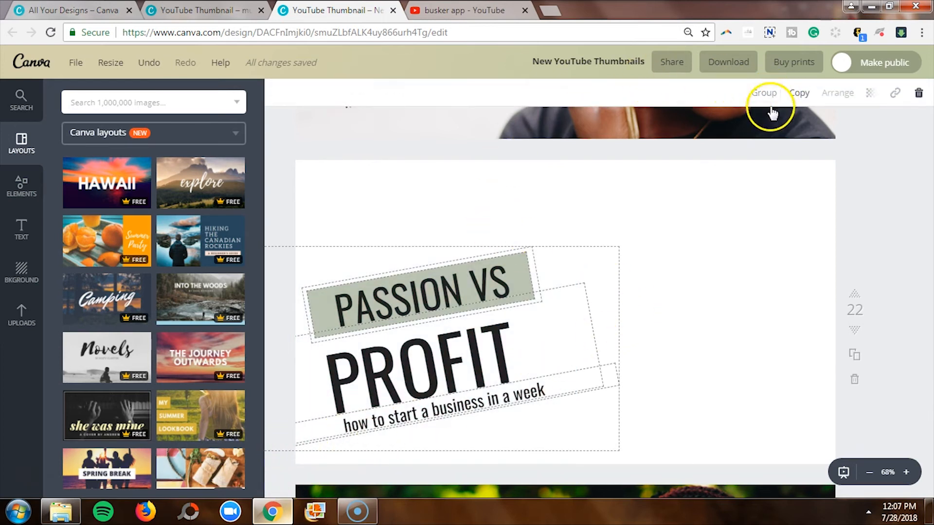
left_click_drag(491, 284, 760, 210)
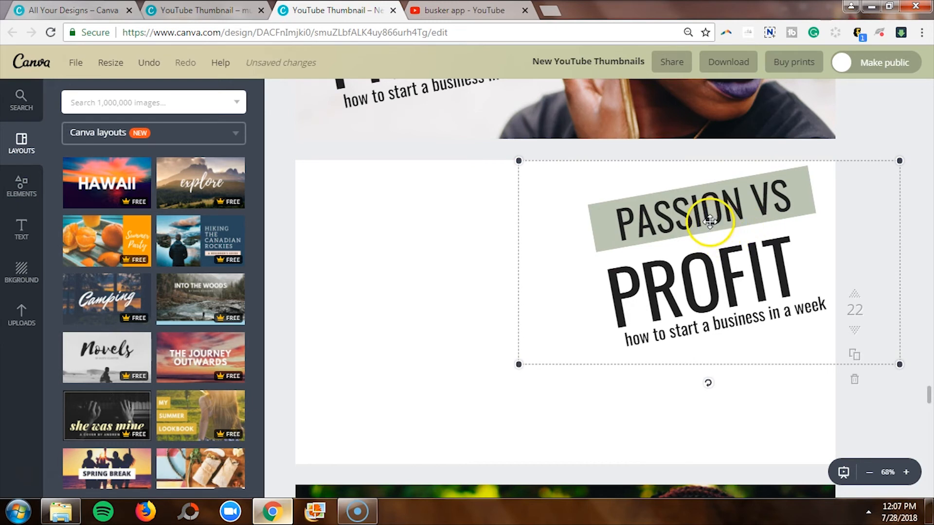
mouse_move(710, 219)
left_mouse_down()
mouse_move(691, 273)
mouse_move(694, 317)
mouse_move(463, 214)
mouse_move(402, 225)
mouse_move(506, 272)
mouse_move(583, 226)
mouse_move(647, 330)
mouse_move(679, 210)
mouse_move(700, 226)
left_mouse_up()
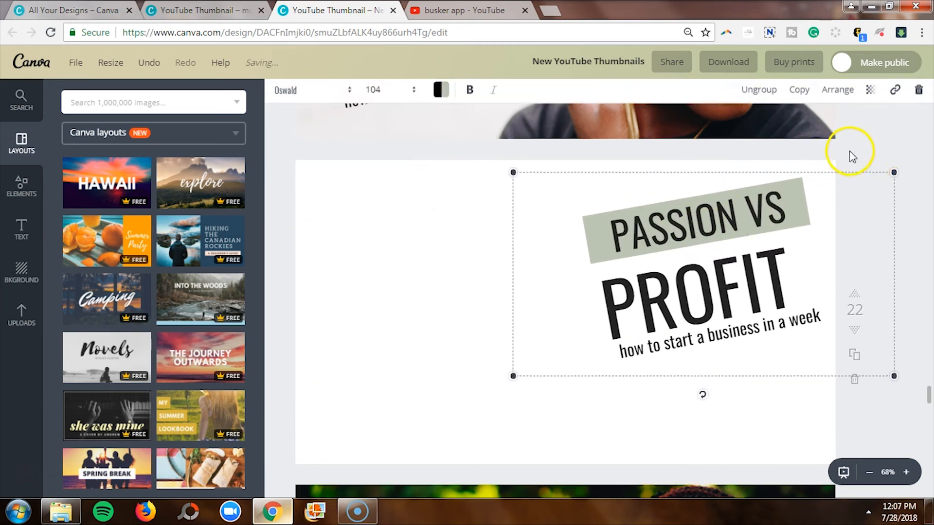
left_click(308, 194)
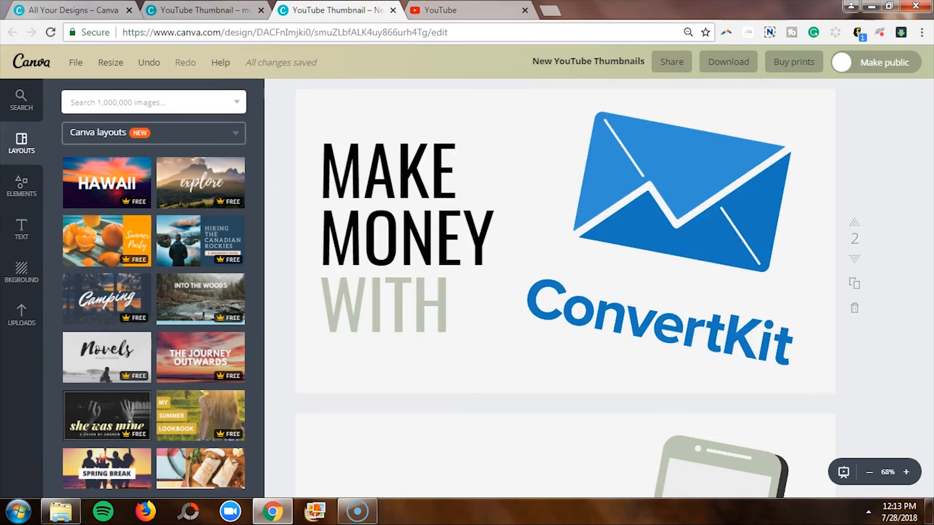
Download only page 2 of the New YouTube Thumbnails design as a PNG and dismiss the download message
left_click(729, 63)
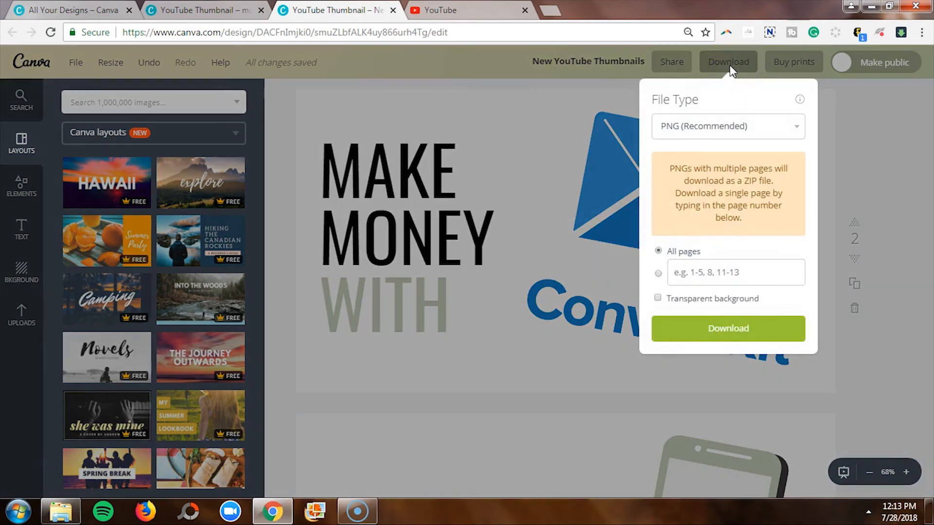
left_click(660, 273)
type("2")
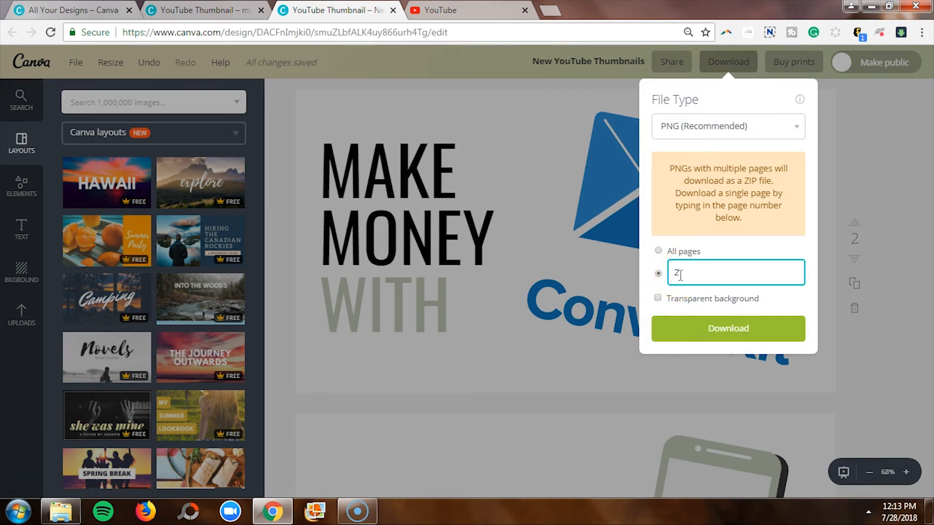
left_click(689, 327)
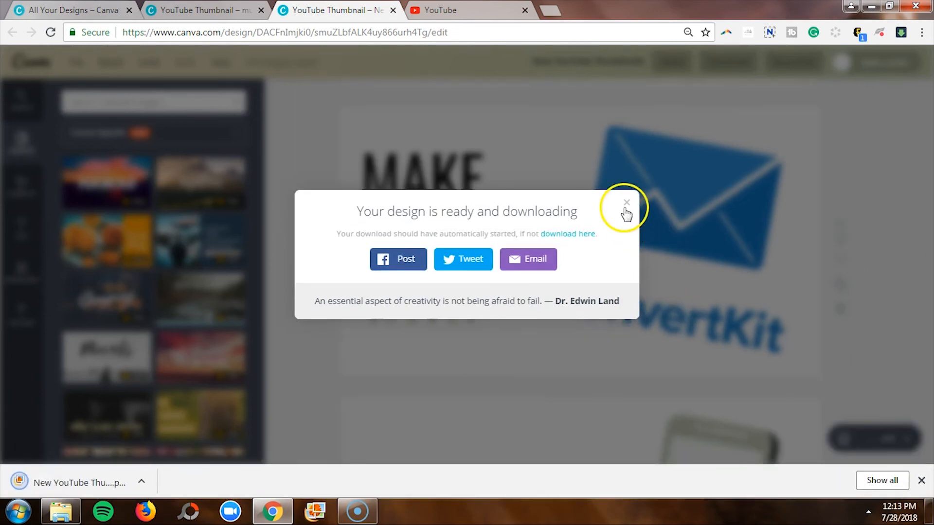
left_click(626, 217)
Switch to YouTube and, through Creator Studio's video list, open the June 6th Daybreak Strategy Session video for editing
left_click(503, 9)
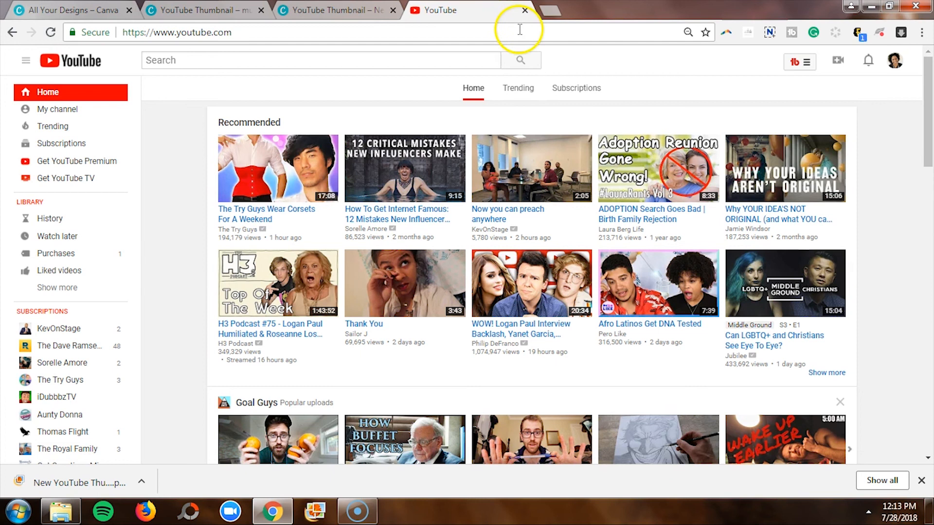
left_click(895, 63)
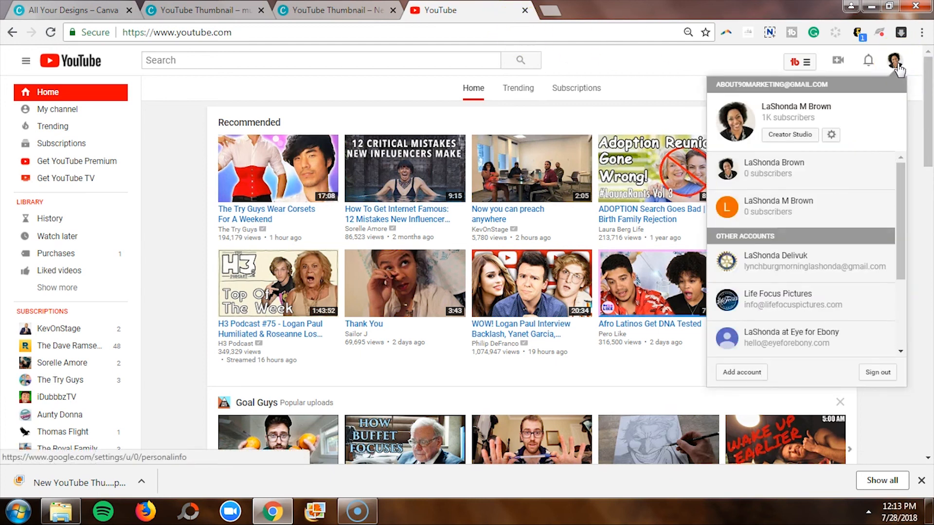
left_click(791, 140)
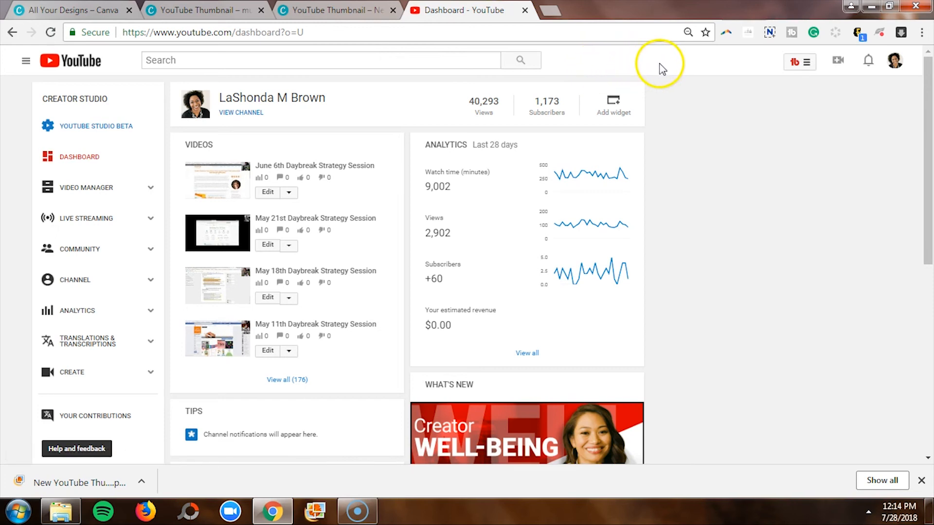
left_click(111, 193)
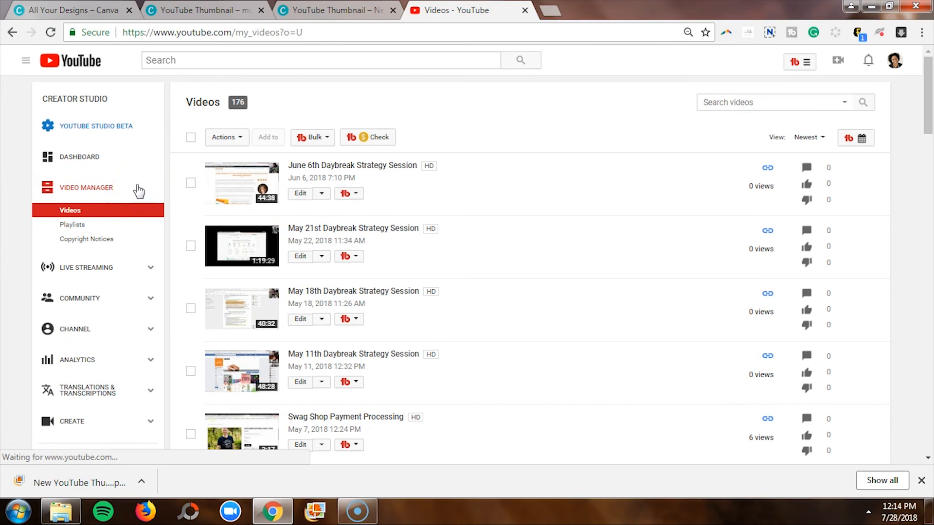
left_click(300, 193)
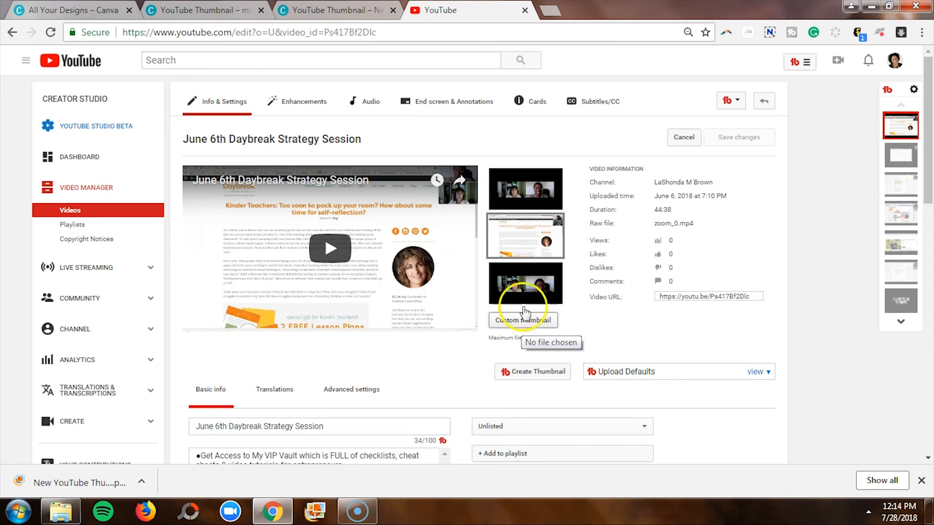
mouse_move(525, 302)
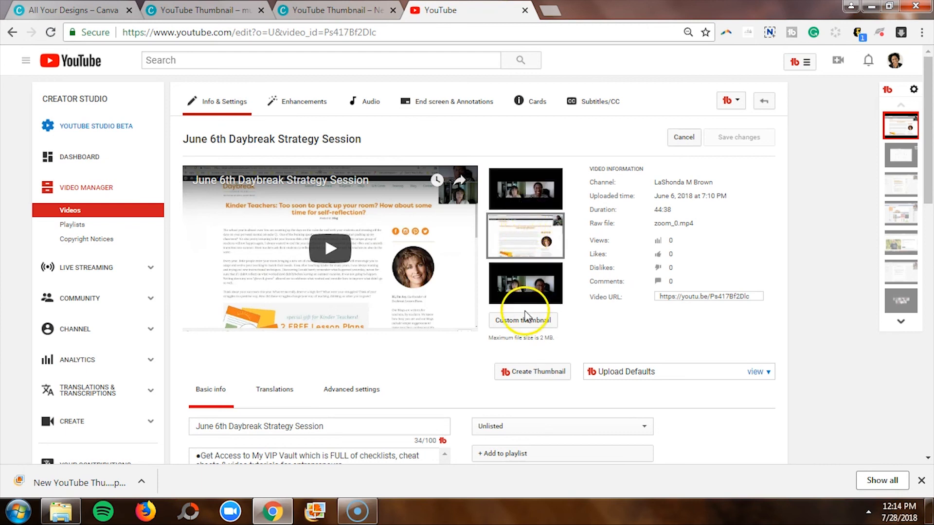